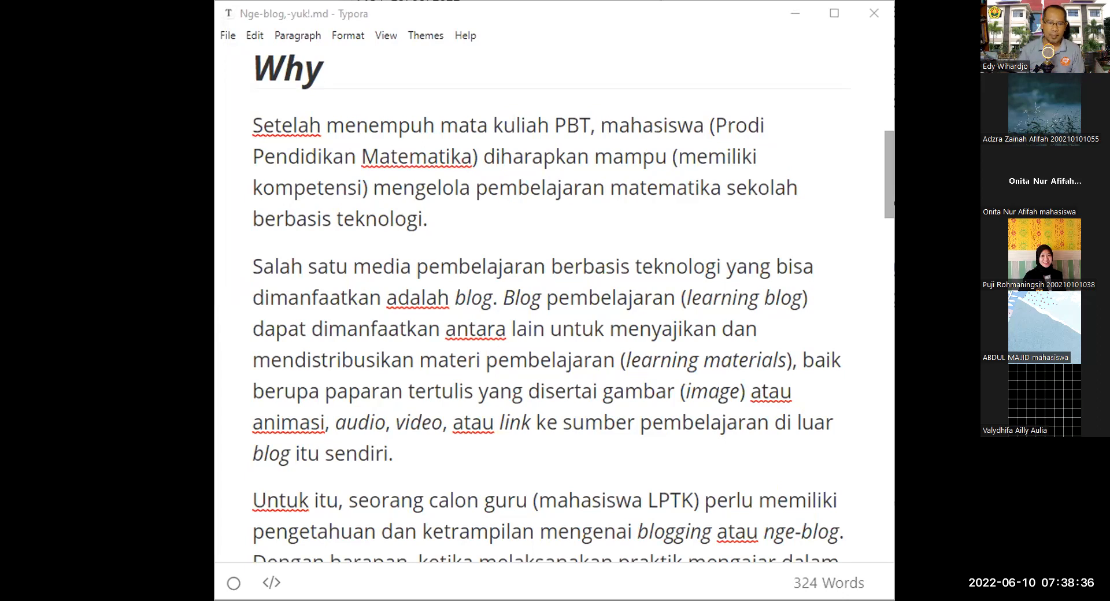
# Step: Read through the Nge-blog guide from the Why section to the login instructions in the How section
pyautogui.scroll(-3, 832, 479)
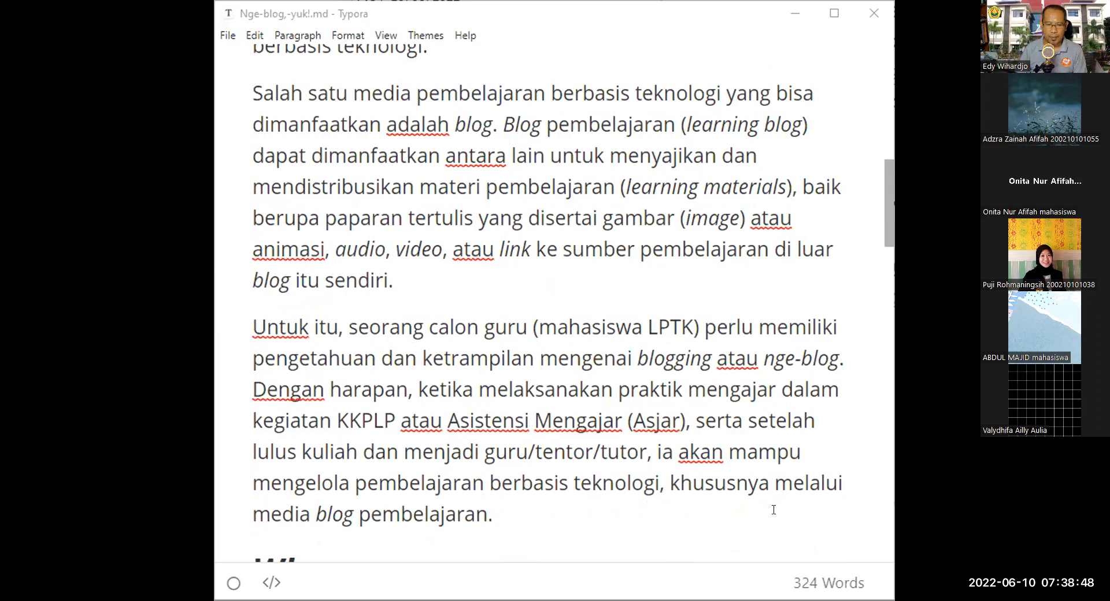
pyautogui.scroll(-2, 774, 510)
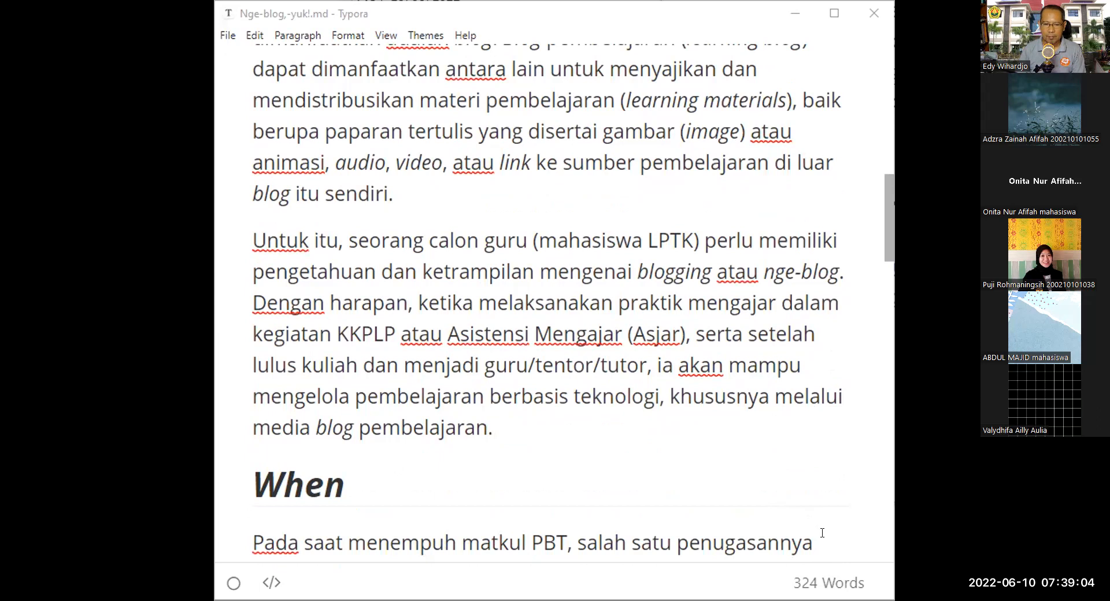
pyautogui.scroll(-5, 822, 533)
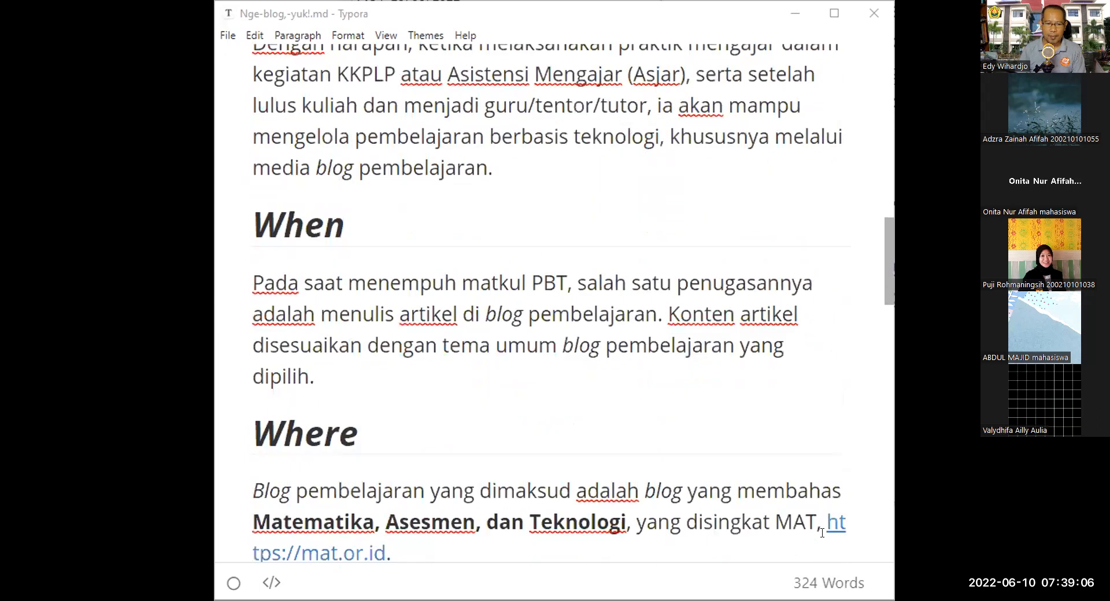
pyautogui.scroll(-3, 822, 533)
pyautogui.scroll(-5, 822, 532)
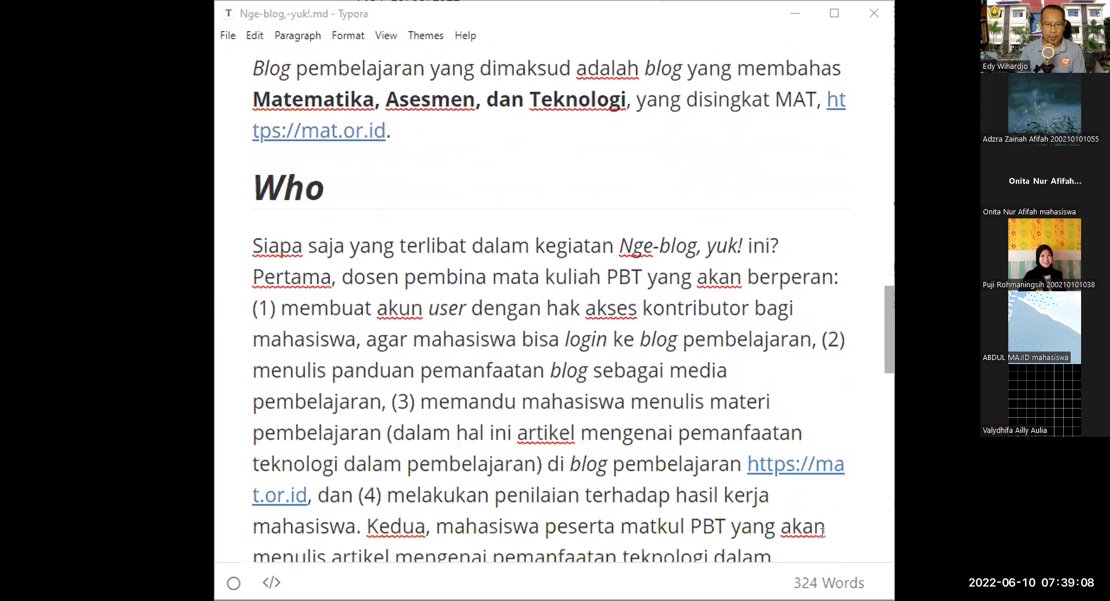
pyautogui.scroll(2, 822, 533)
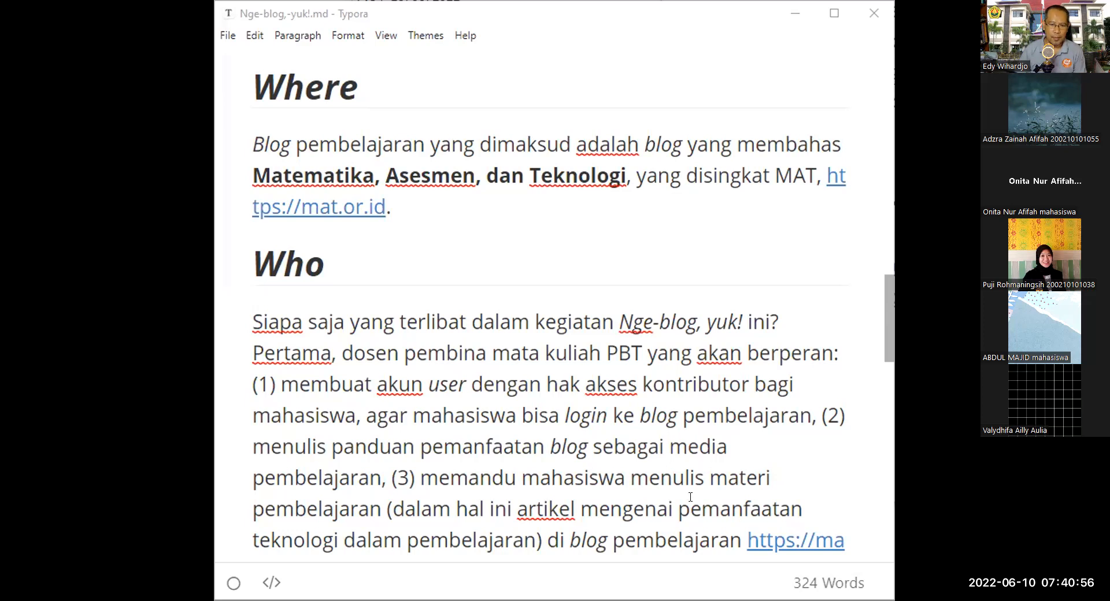
pyautogui.scroll(-3, 694, 468)
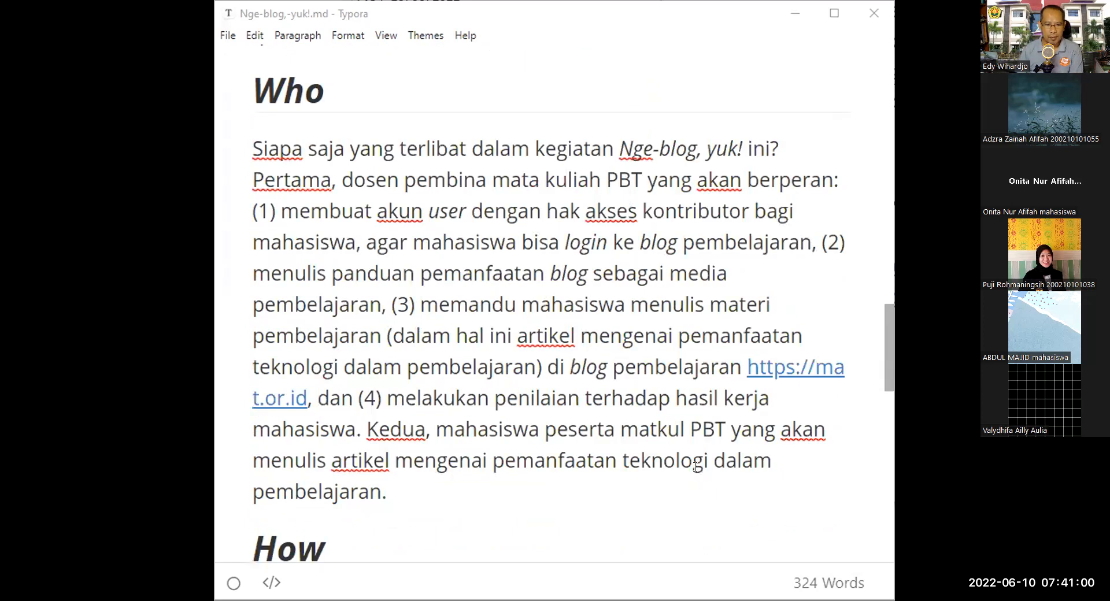
pyautogui.scroll(-6, 696, 467)
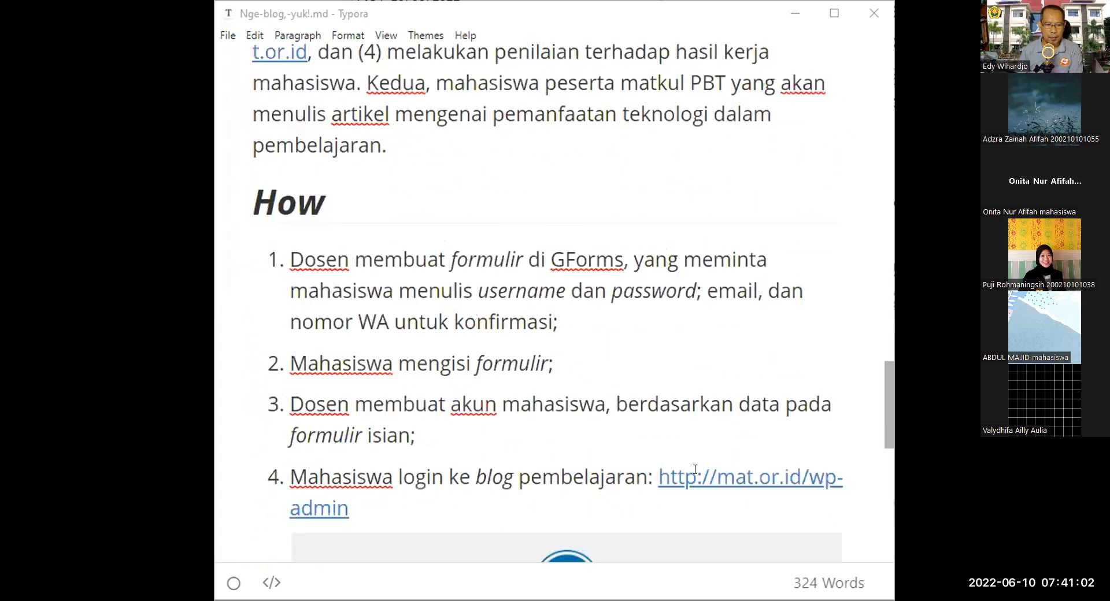
pyautogui.scroll(-2, 695, 469)
pyautogui.scroll(-5, 695, 469)
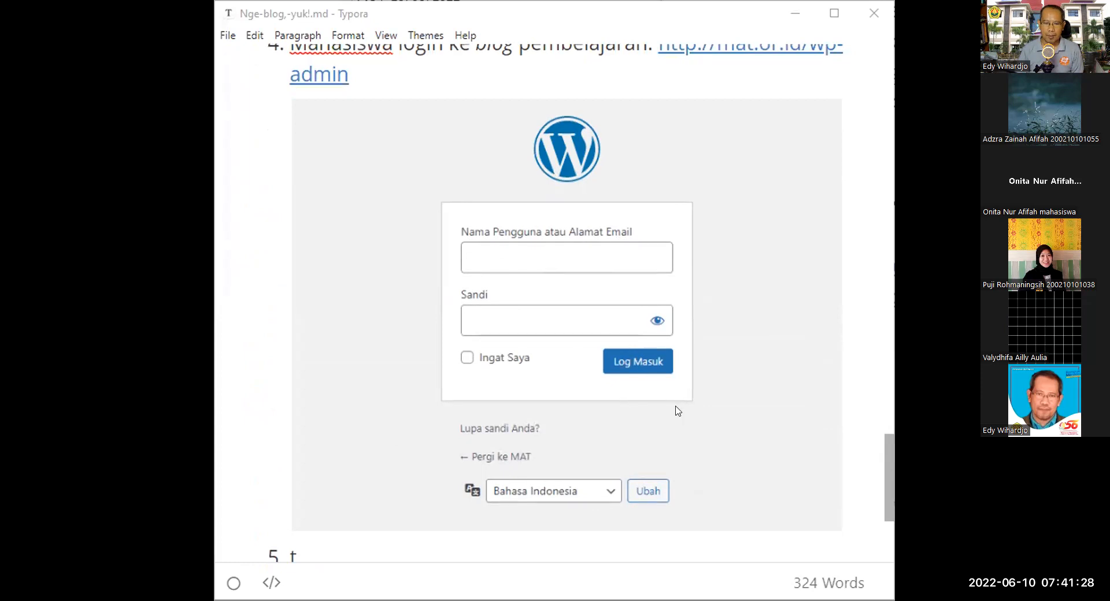
pyautogui.scroll(-5, 675, 410)
pyautogui.scroll(3, 677, 411)
pyautogui.scroll(1, 678, 411)
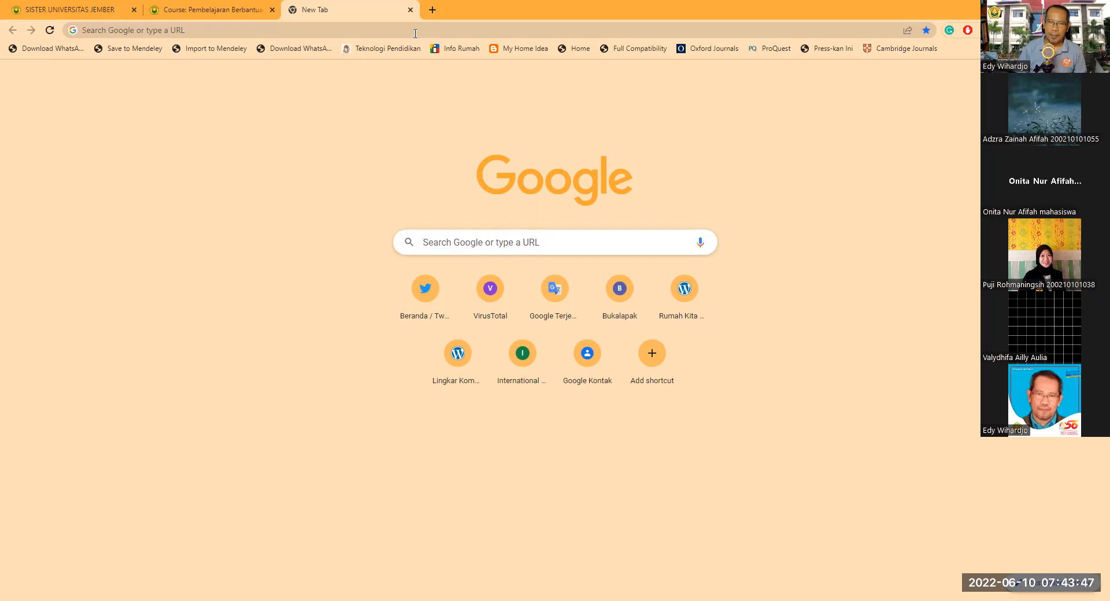
# Step: Switch to Chrome and open the wordpress.com website to view its home page
pyautogui.click(271, 27)
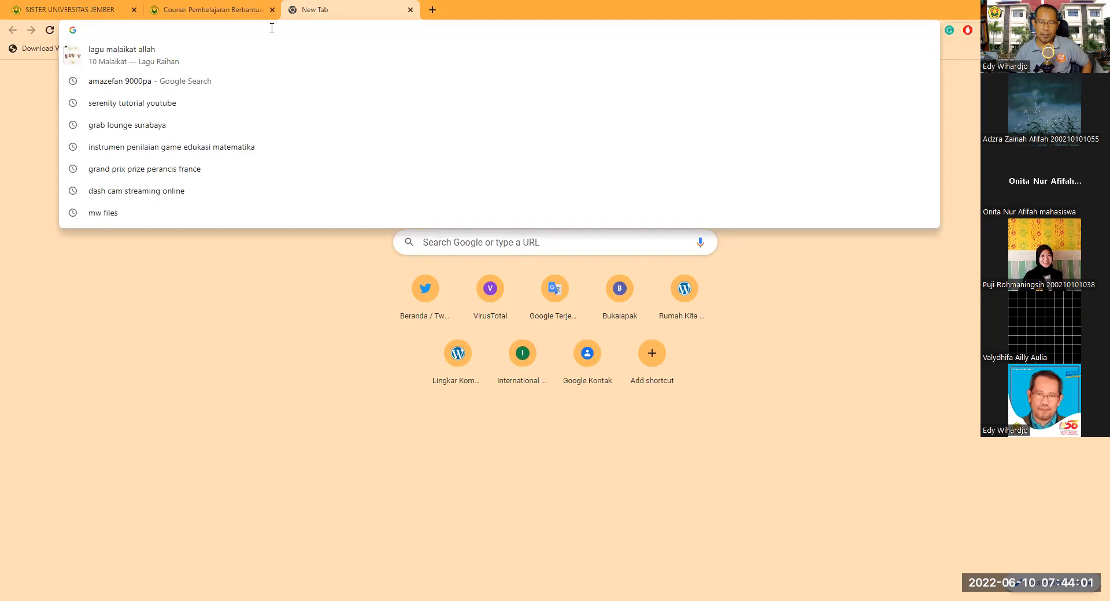
pyautogui.write('wordpress.com')
pyautogui.press('Return')
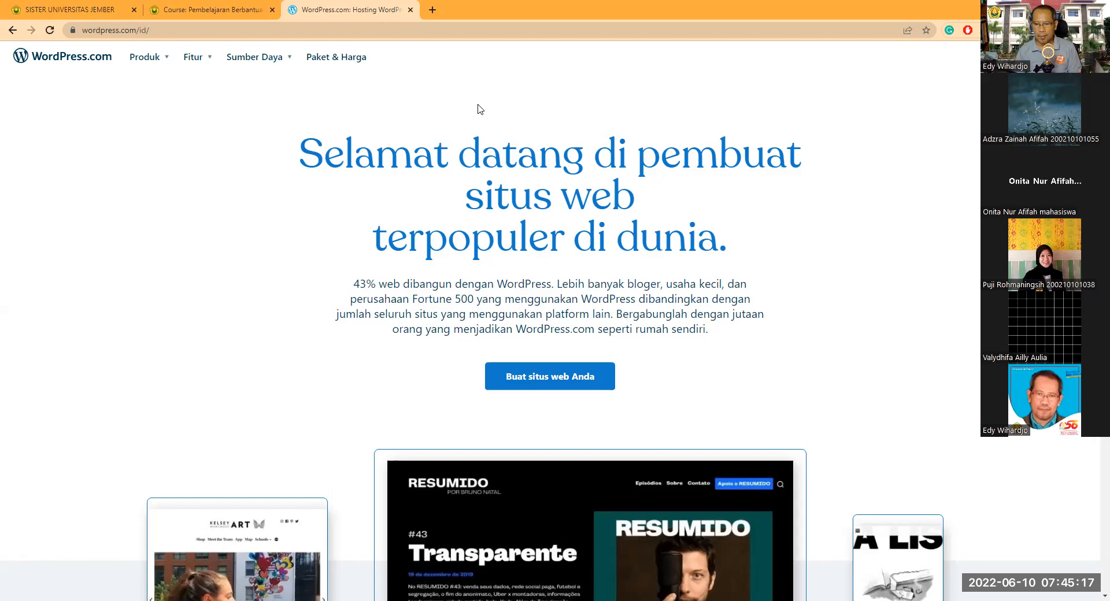
# Step: Look up blogspot in a new browser tab and view the Blogger posts dashboard
pyautogui.click(433, 11)
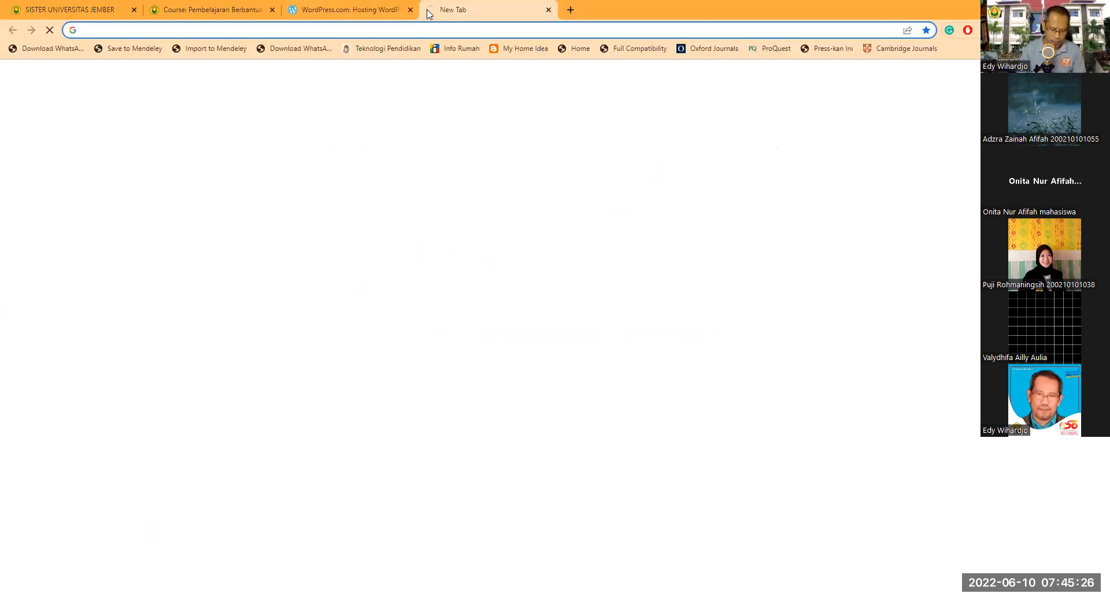
pyautogui.write('blogspot')
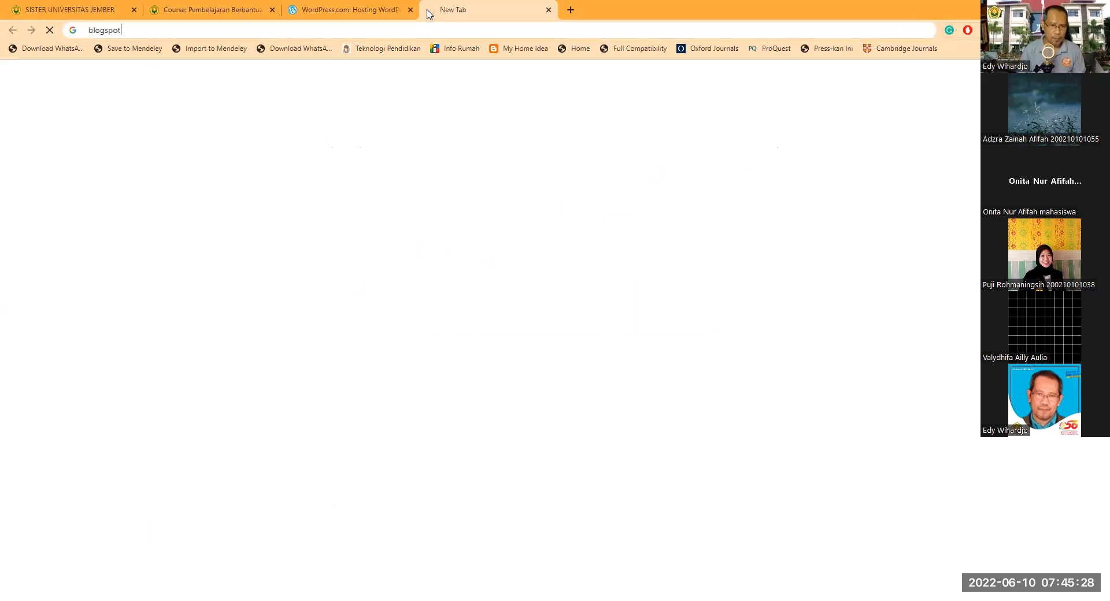
pyautogui.press('Return')
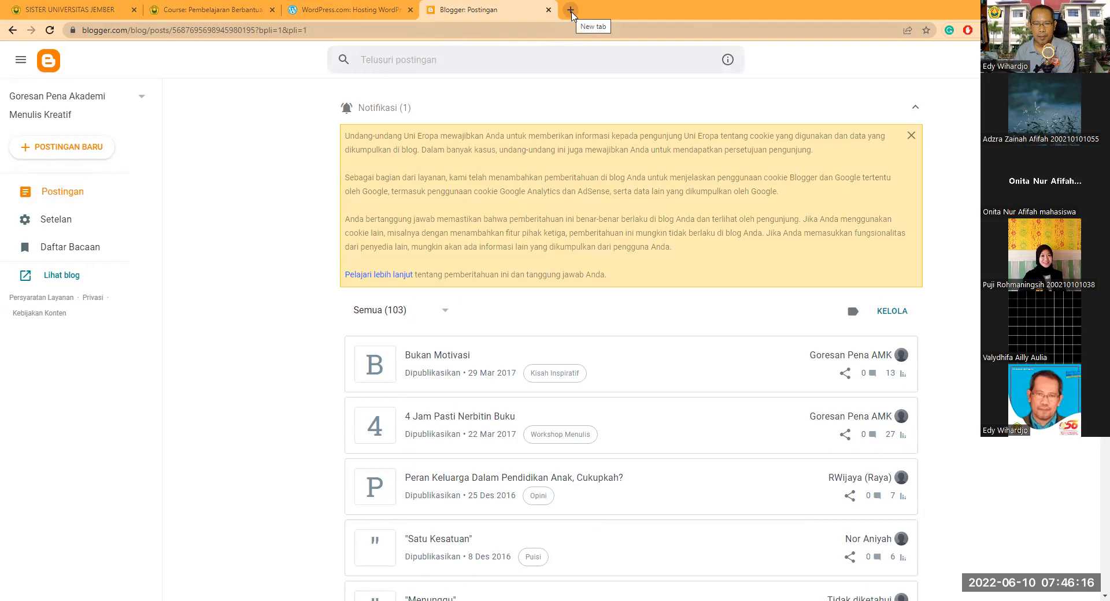
# Step: Search for Google Sites in another new tab and open its site creation page from the results
pyautogui.click(571, 12)
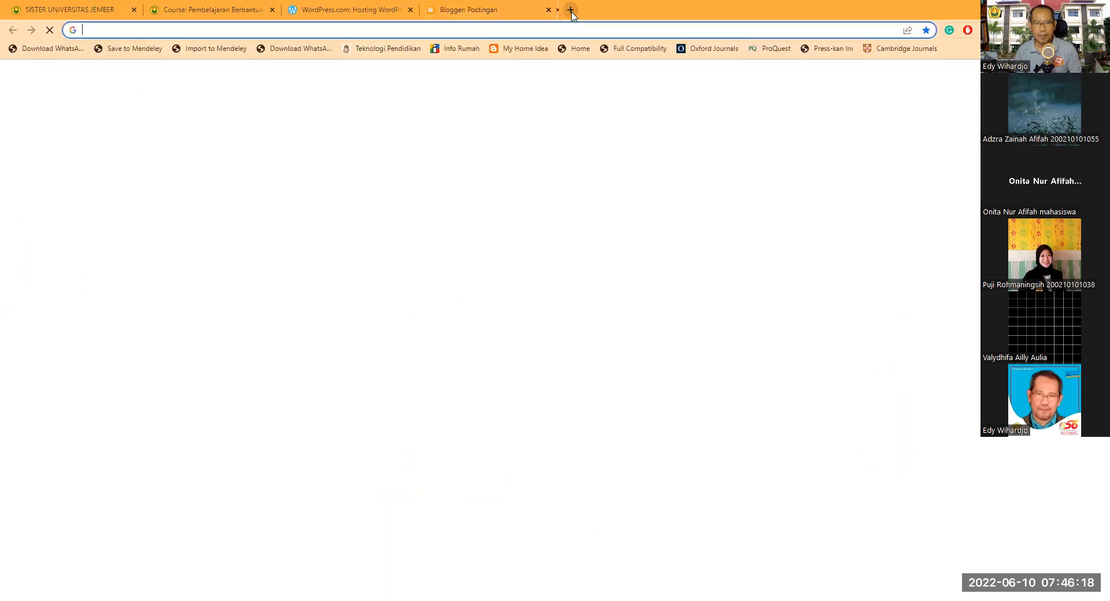
pyautogui.click(505, 31)
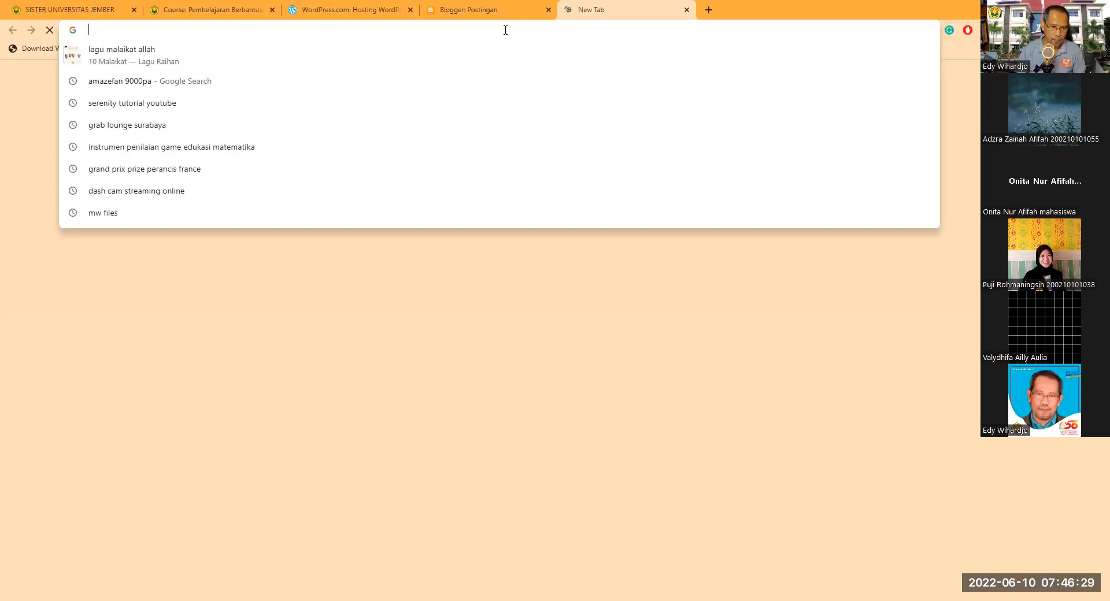
pyautogui.write('sites.goog:e.com')
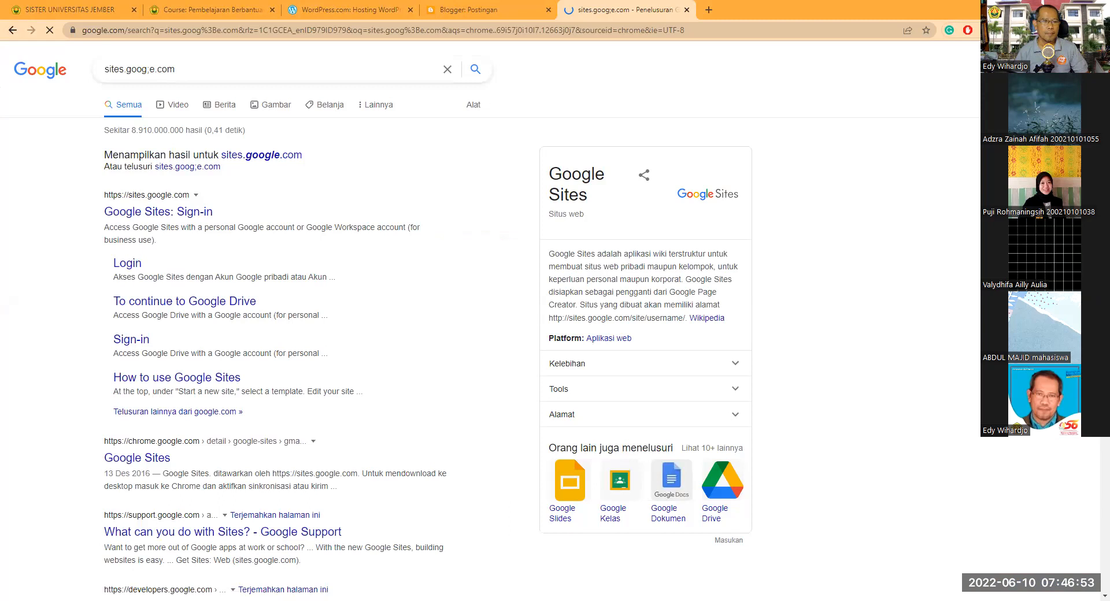
pyautogui.click(184, 222)
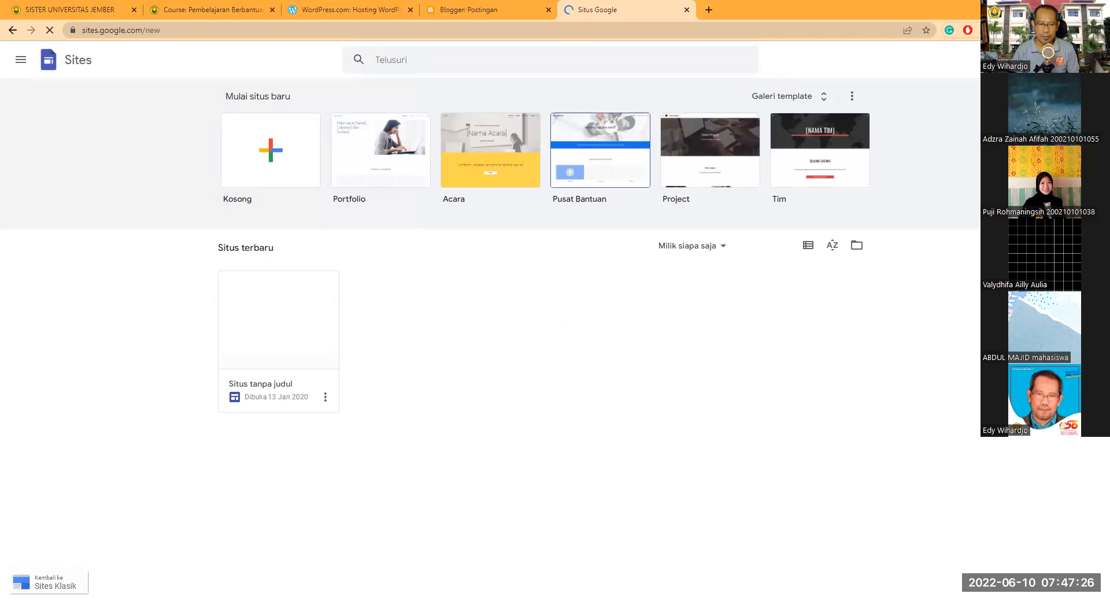
# Step: Load the learning blog mat.or.id in a new browser tab
pyautogui.click(708, 10)
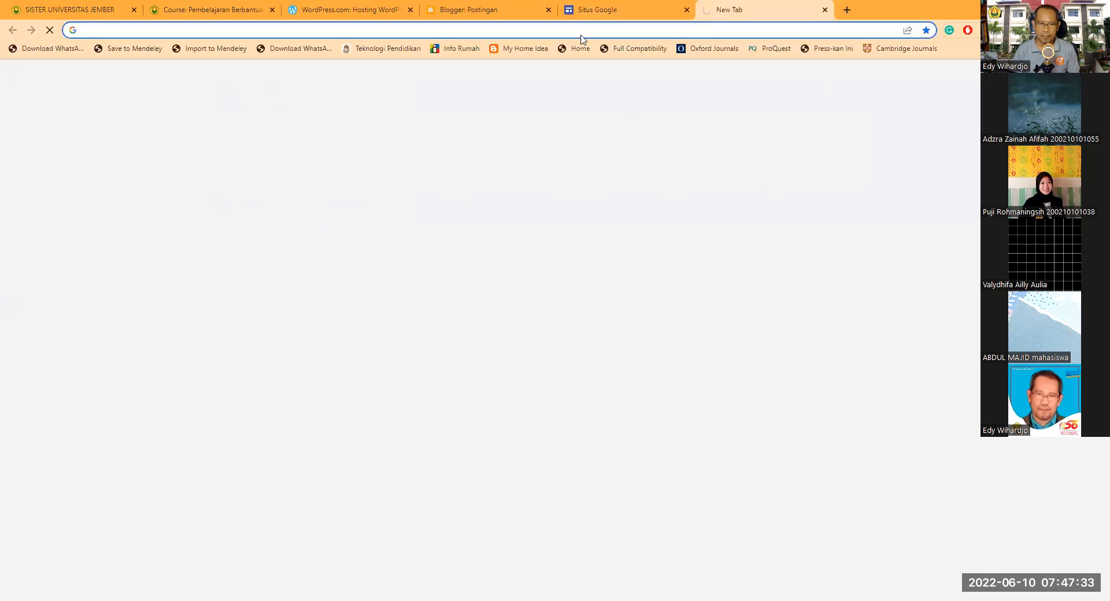
pyautogui.click(364, 31)
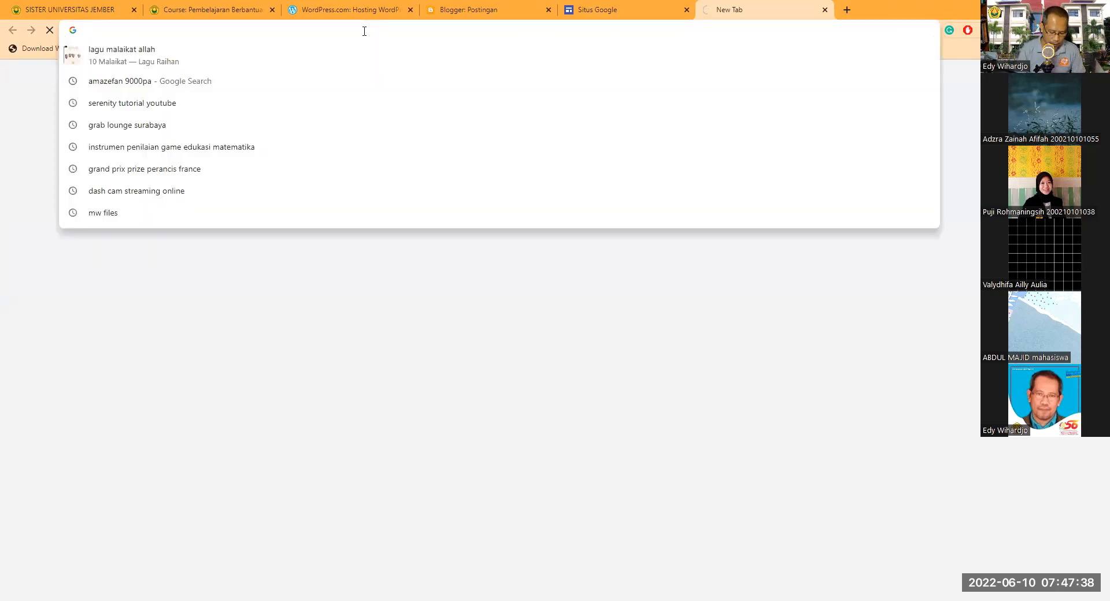
pyautogui.write('mat.')
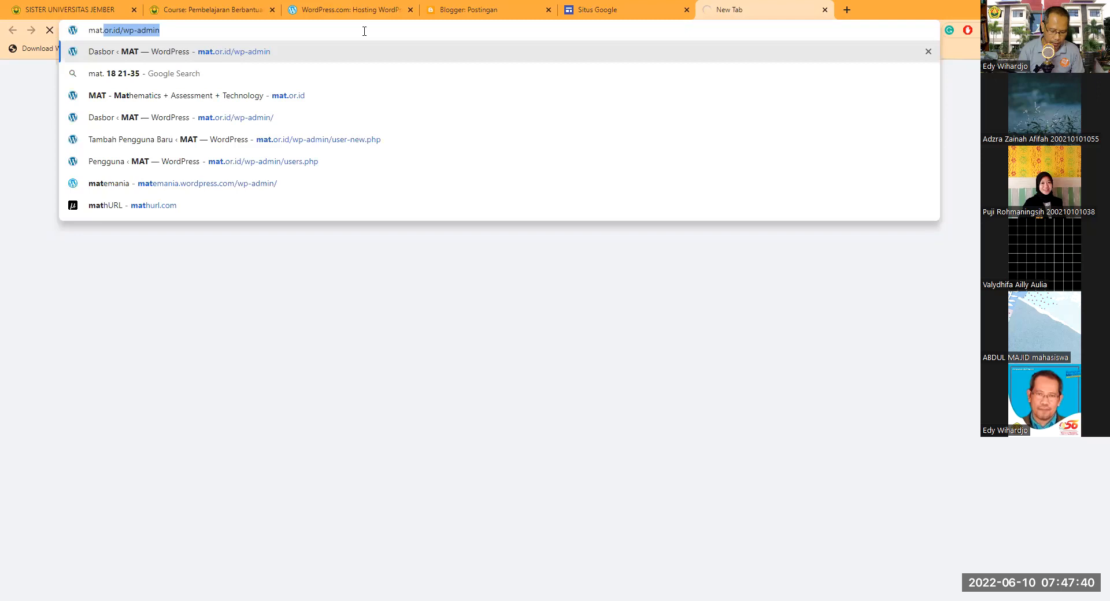
pyautogui.write('or')
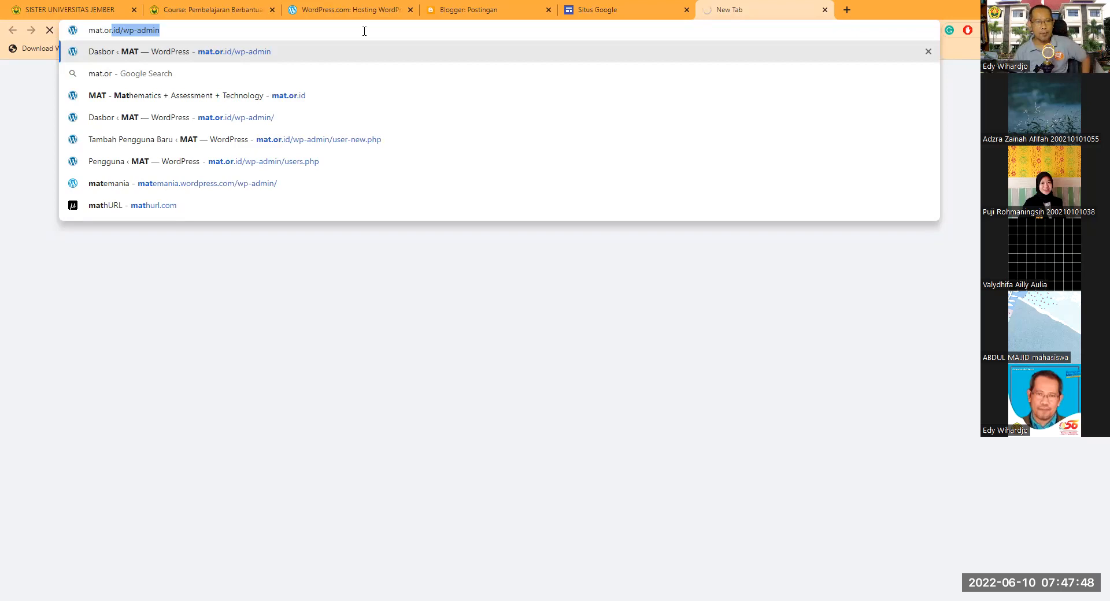
pyautogui.write('.id')
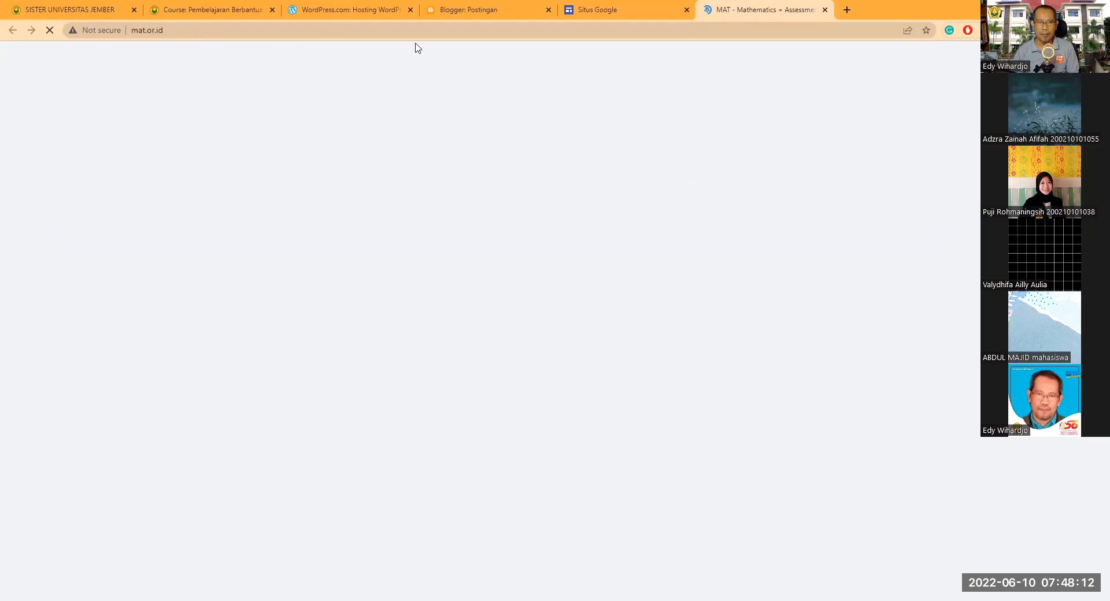
# Step: Close the WordPress.com, Blogger and Google Sites tabs, keeping the MAT blog open
pyautogui.click(410, 13)
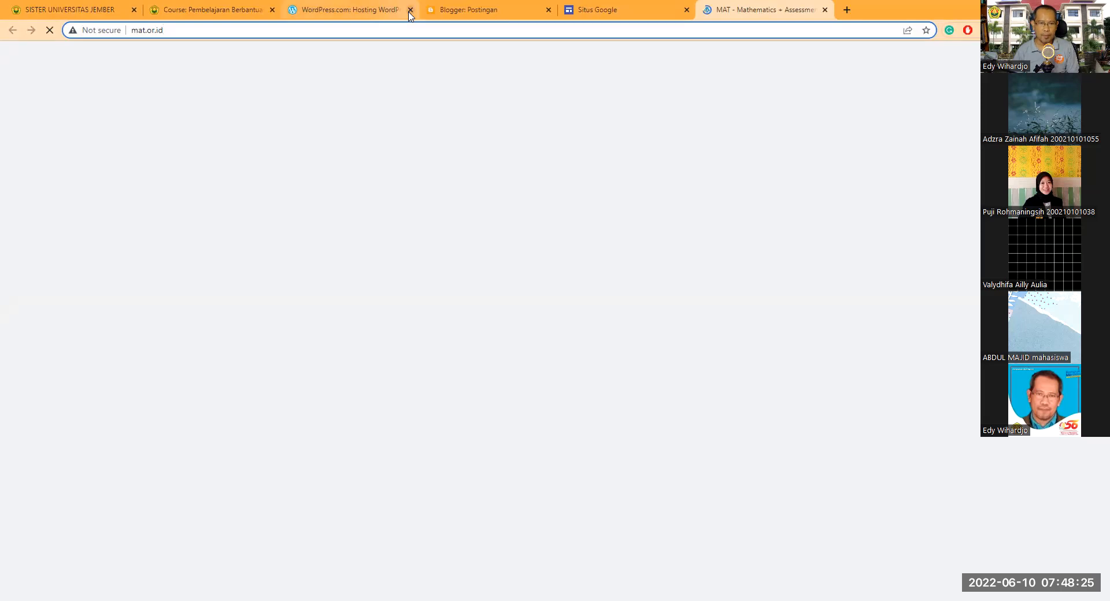
pyautogui.click(410, 10)
pyautogui.click(410, 10)
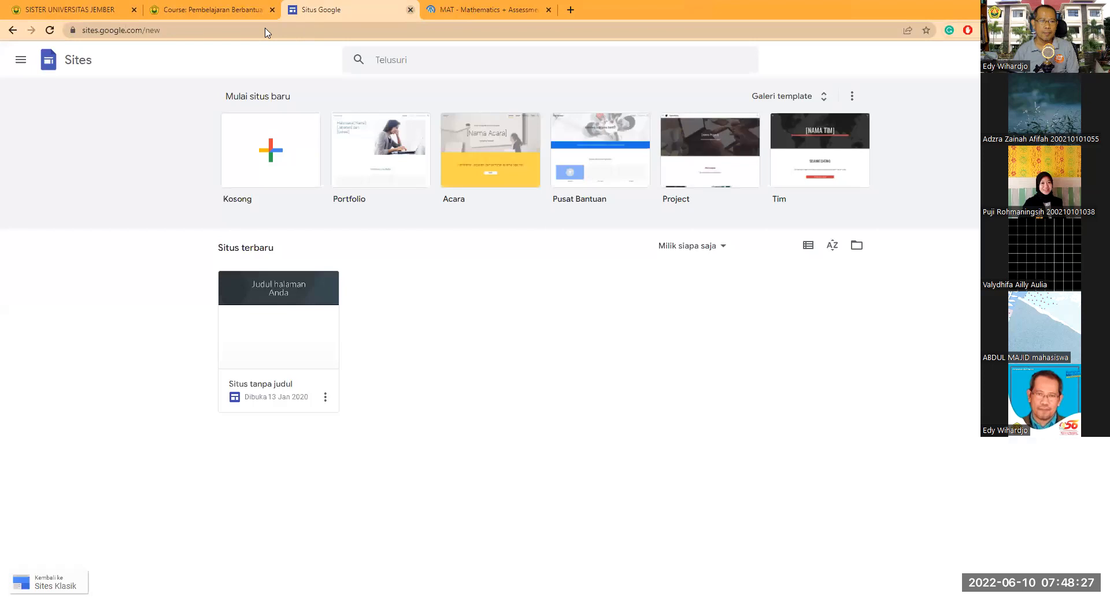
pyautogui.hotkey('ctrl', 'w')
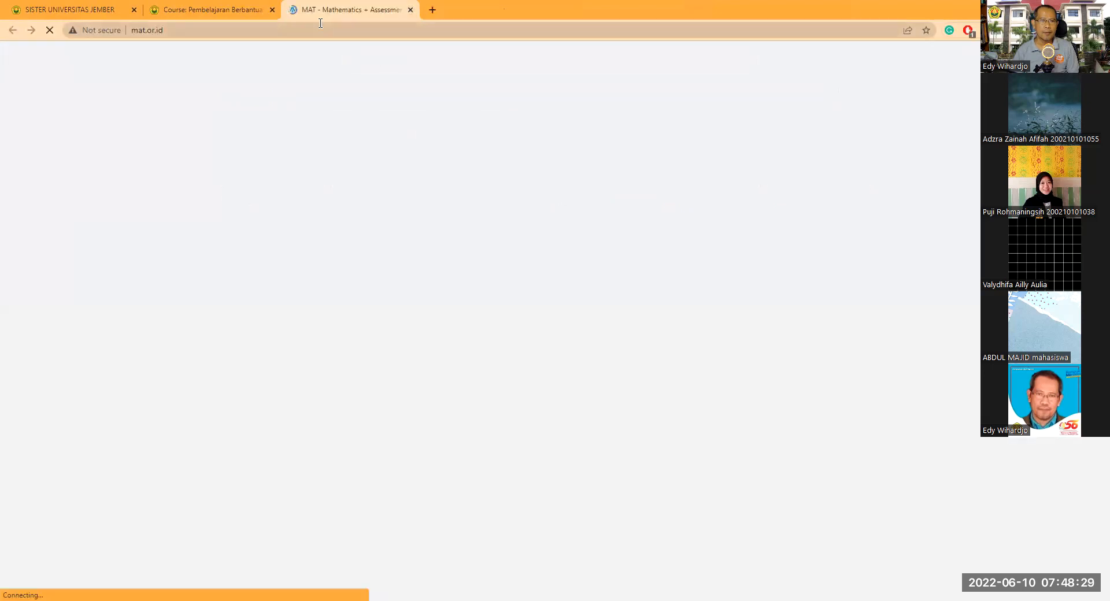
# Step: Go to the MAT blog's admin page at mat.or.id/wp-admin
pyautogui.click(182, 30)
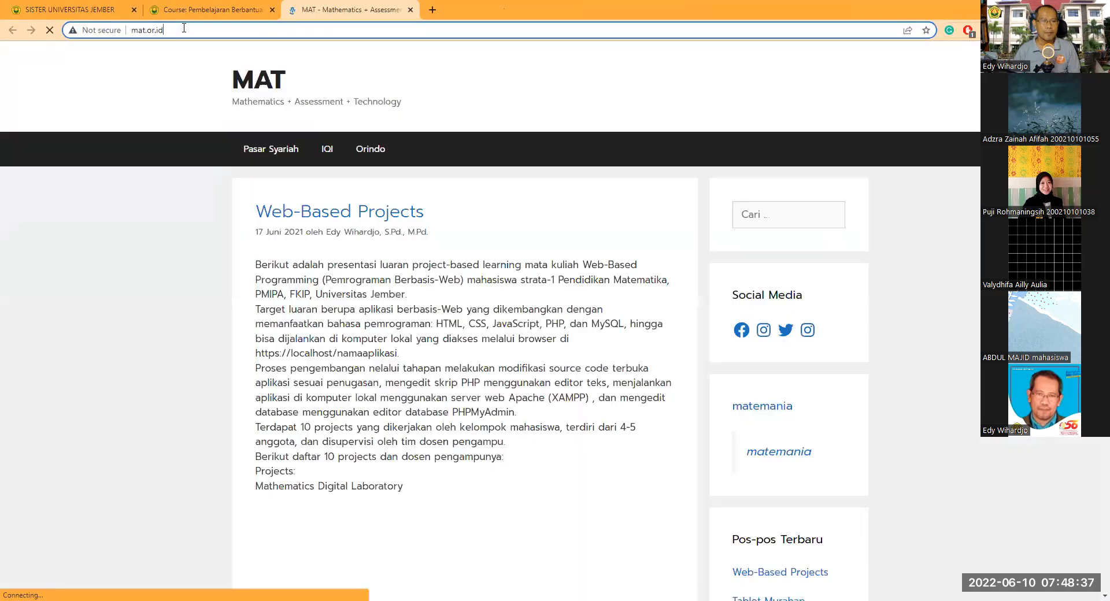
pyautogui.click(190, 28)
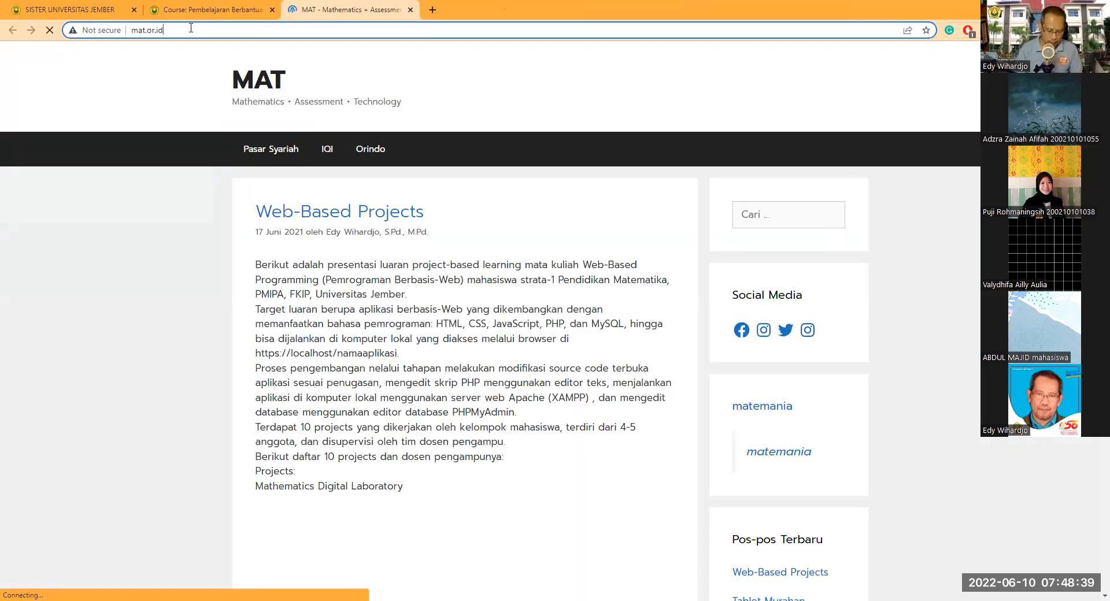
pyautogui.write('/wp')
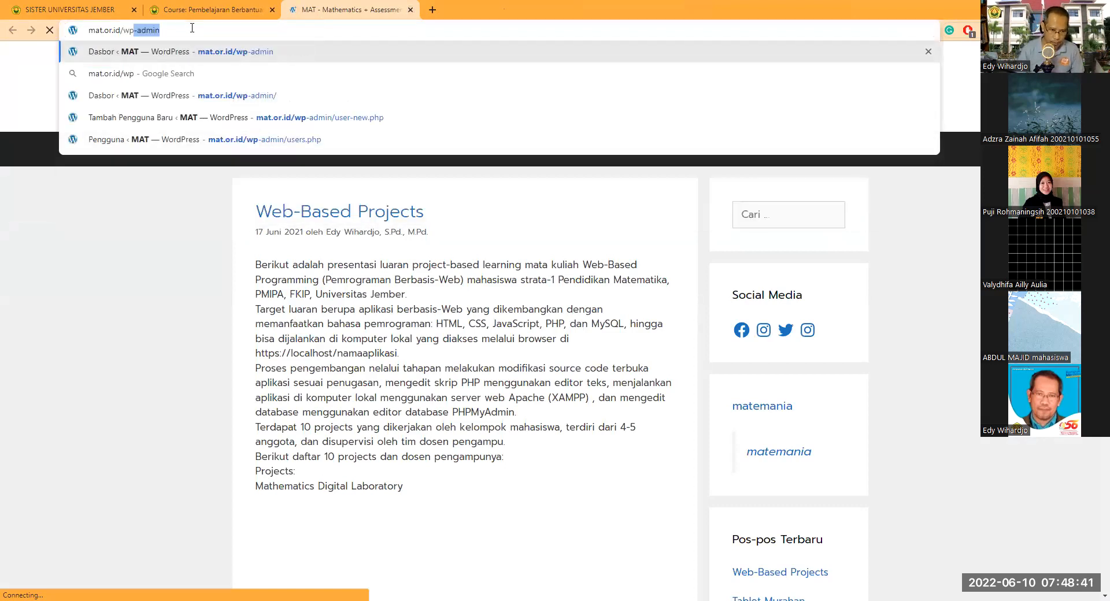
pyautogui.click(235, 54)
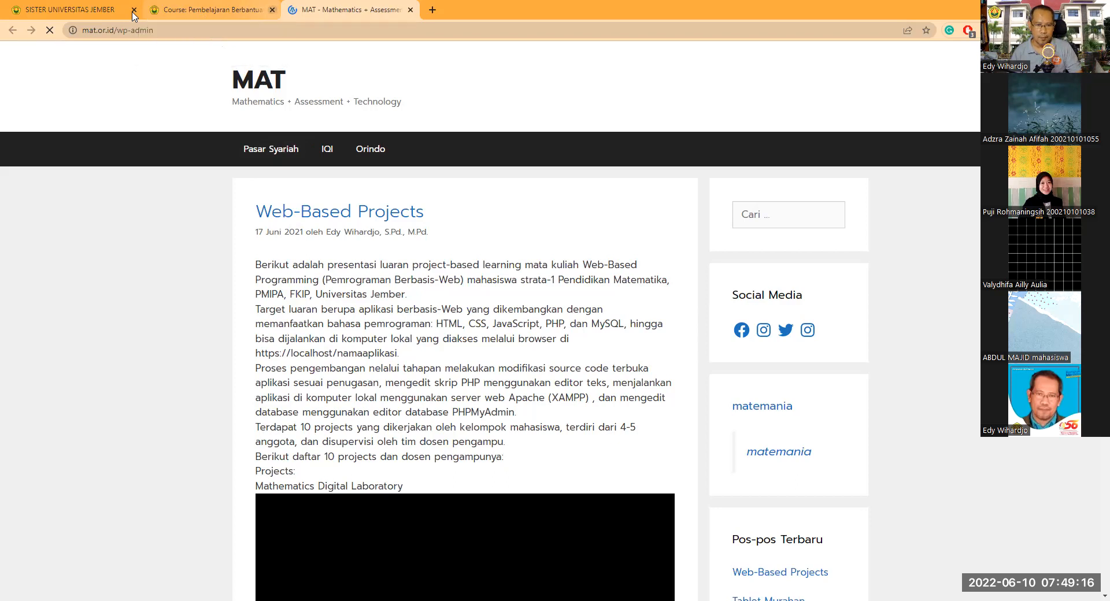
# Step: Close the SISTER Universitas Jember and course tabs so only the MAT blog tab is left
pyautogui.click(133, 11)
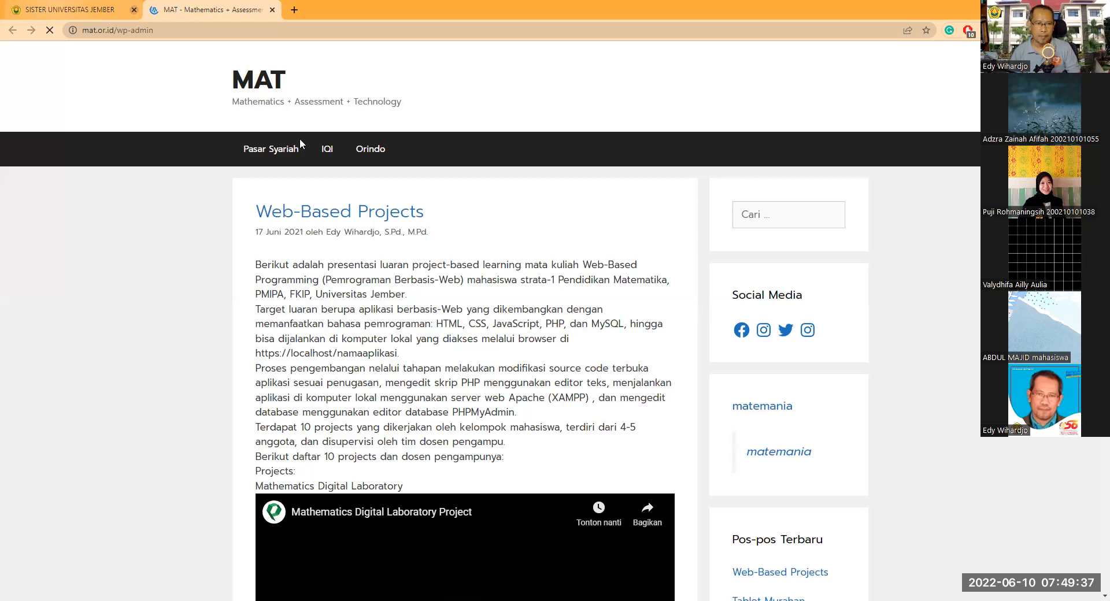
pyautogui.click(134, 10)
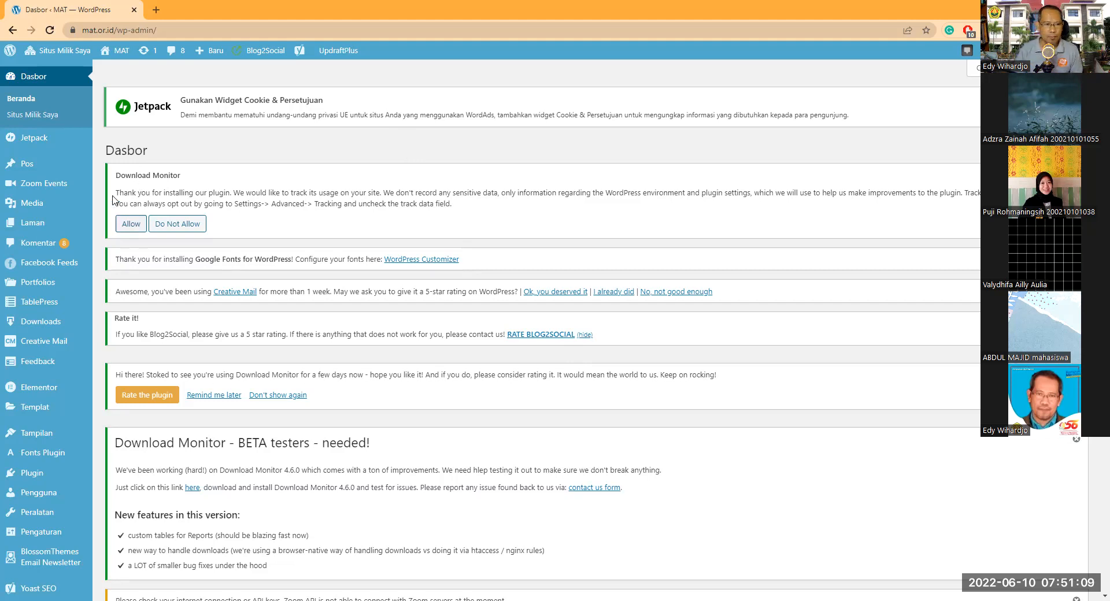
pyautogui.moveTo(65, 144)
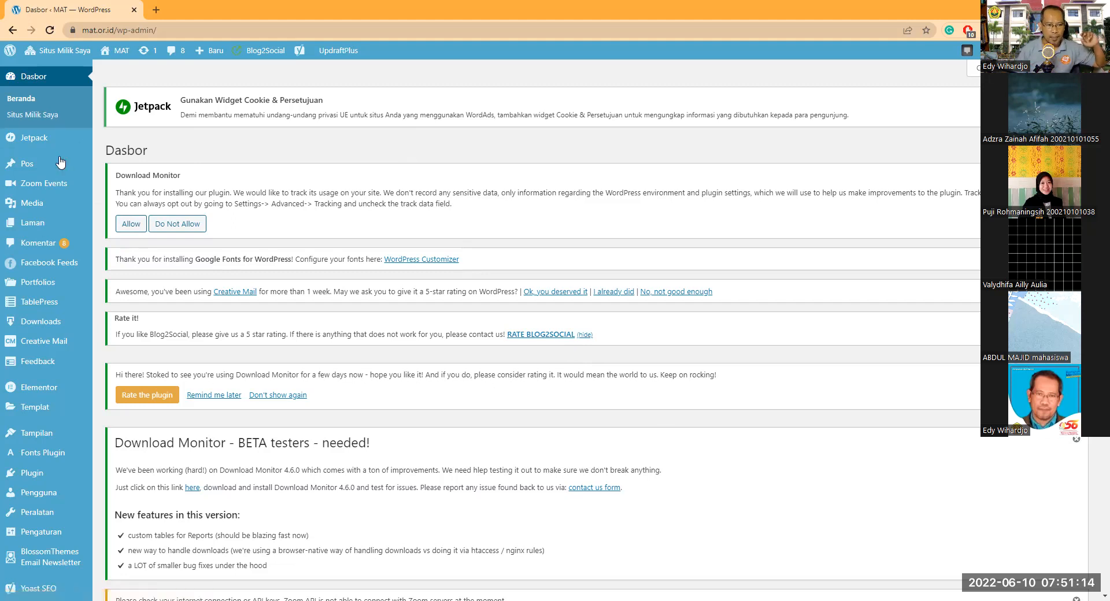
pyautogui.moveTo(49, 166)
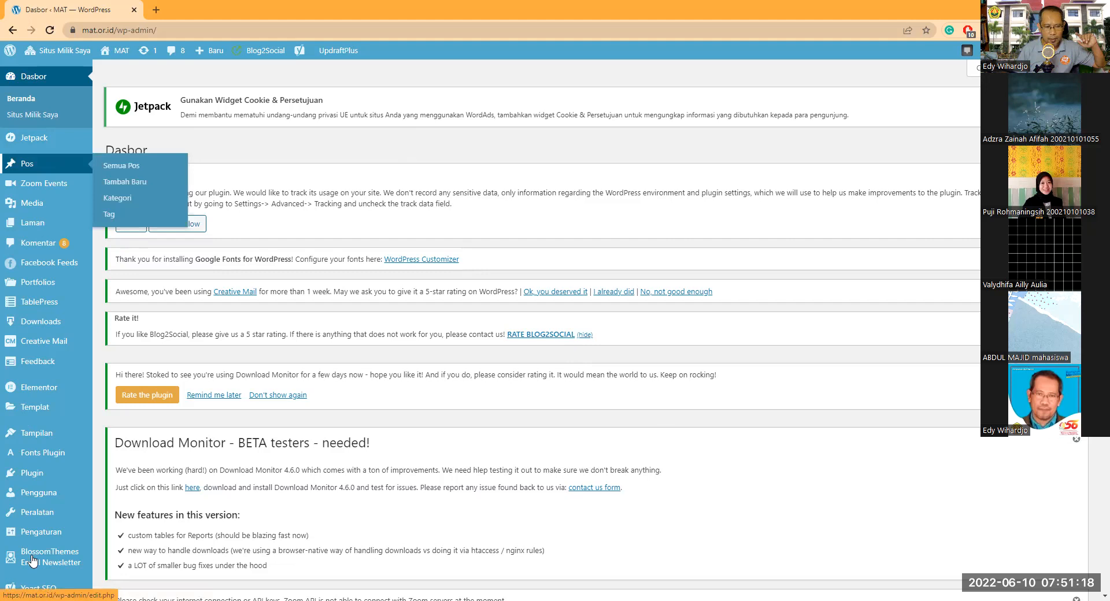
pyautogui.moveTo(33, 561)
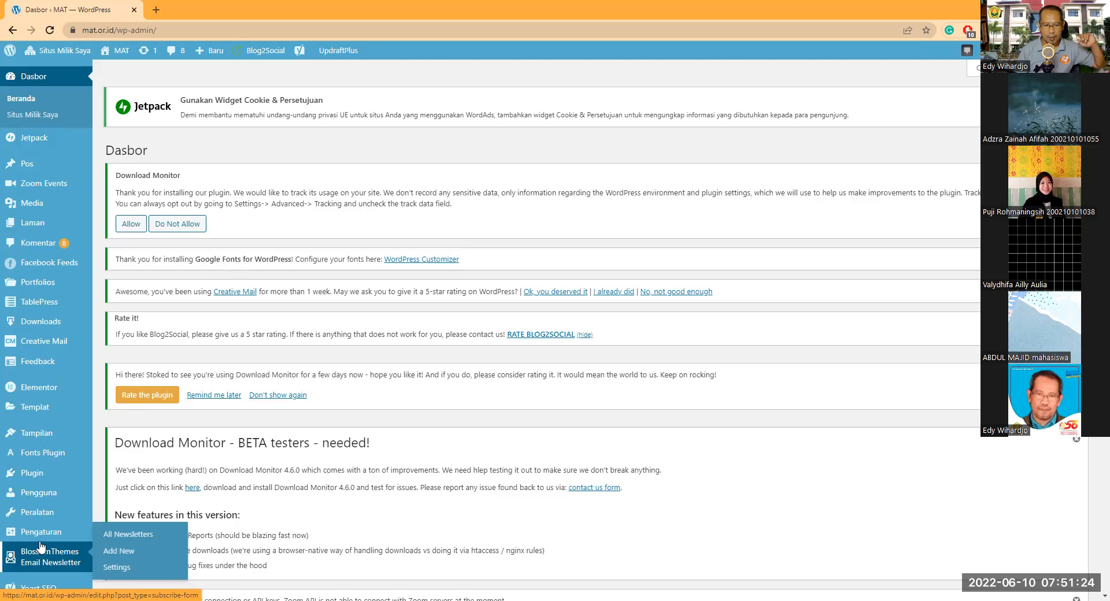
# Step: Create a new blog post and title it "Nge-blog, yuk!"
pyautogui.moveTo(55, 510)
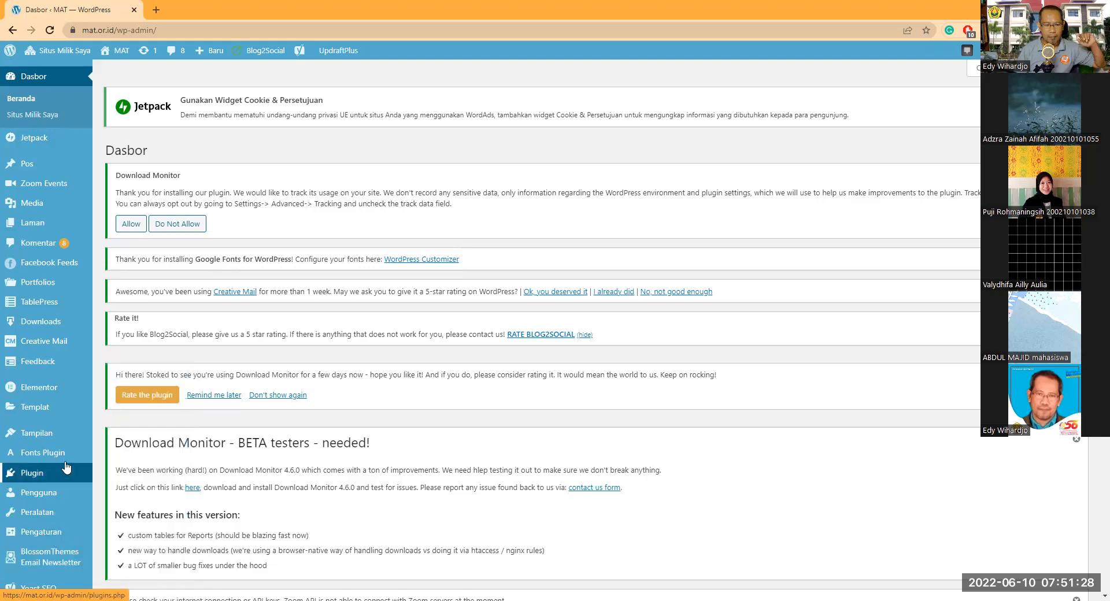
pyautogui.moveTo(66, 459)
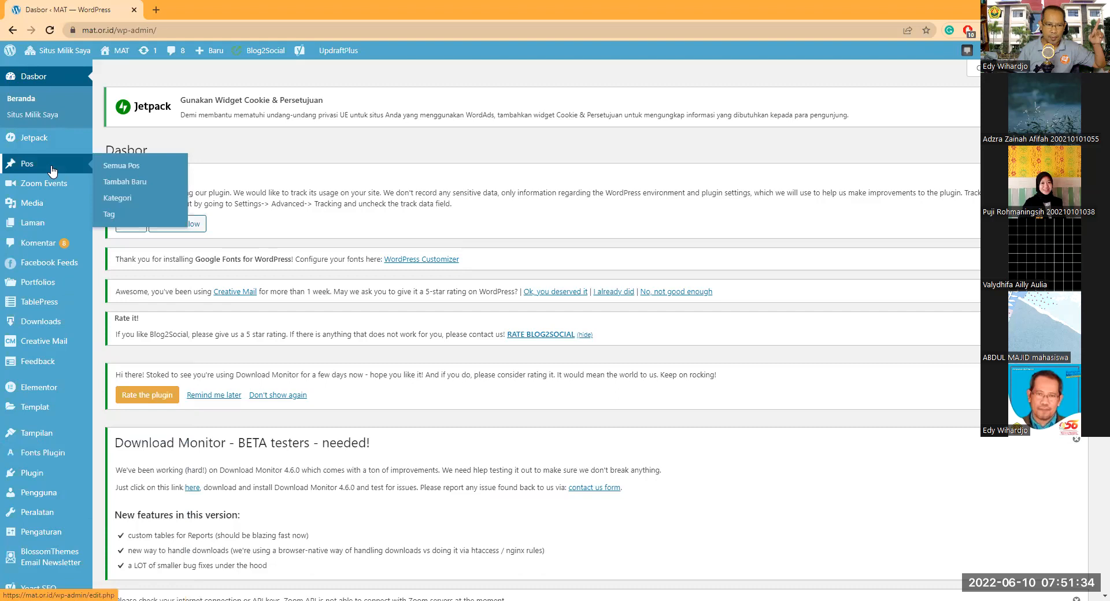
pyautogui.click(137, 188)
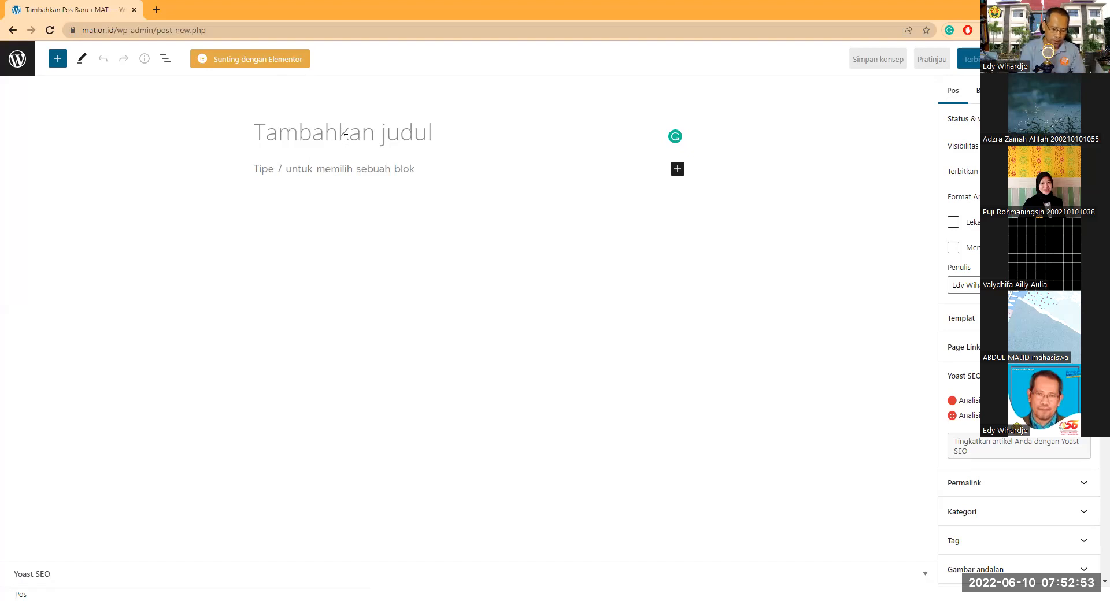
pyautogui.write('Nge-blog, yuk!')
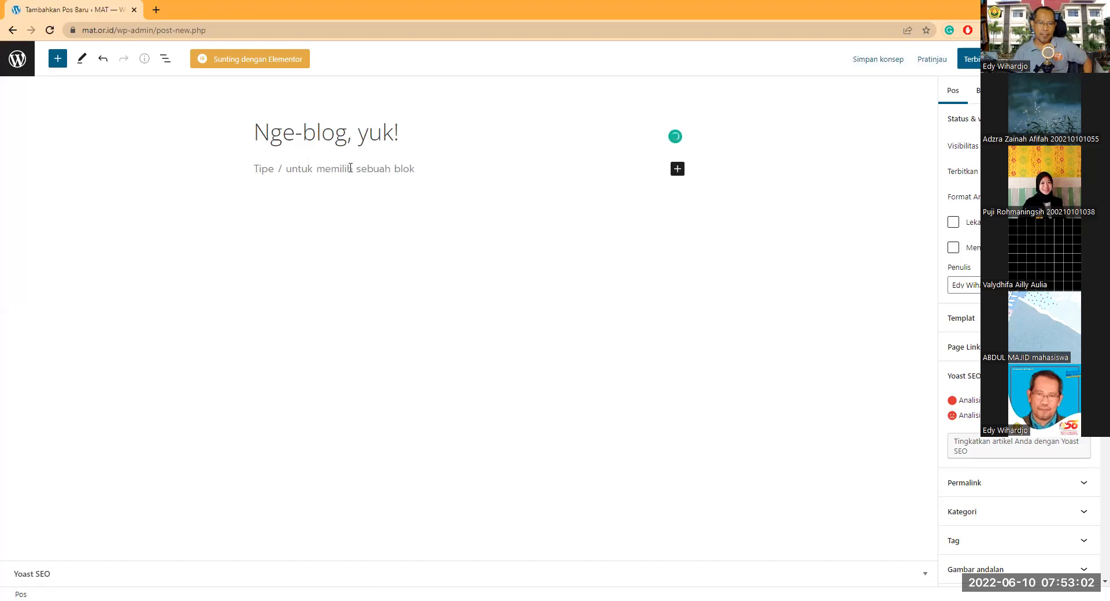
# Step: Write the post's first paragraph as "Artikel ini blog pembelajaran MAT"
pyautogui.click(259, 168)
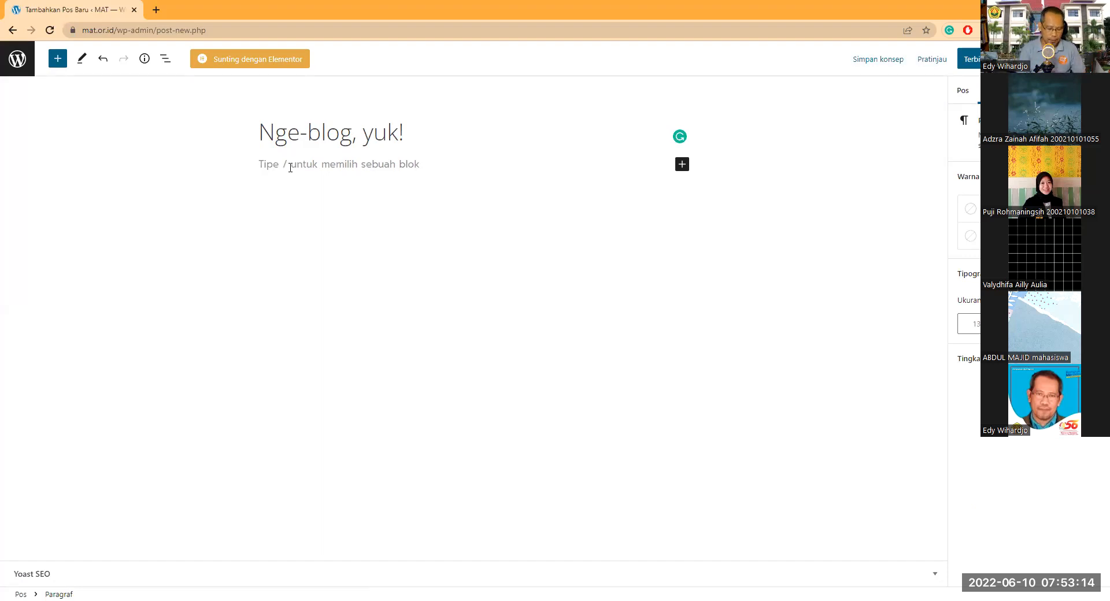
pyautogui.write('Art')
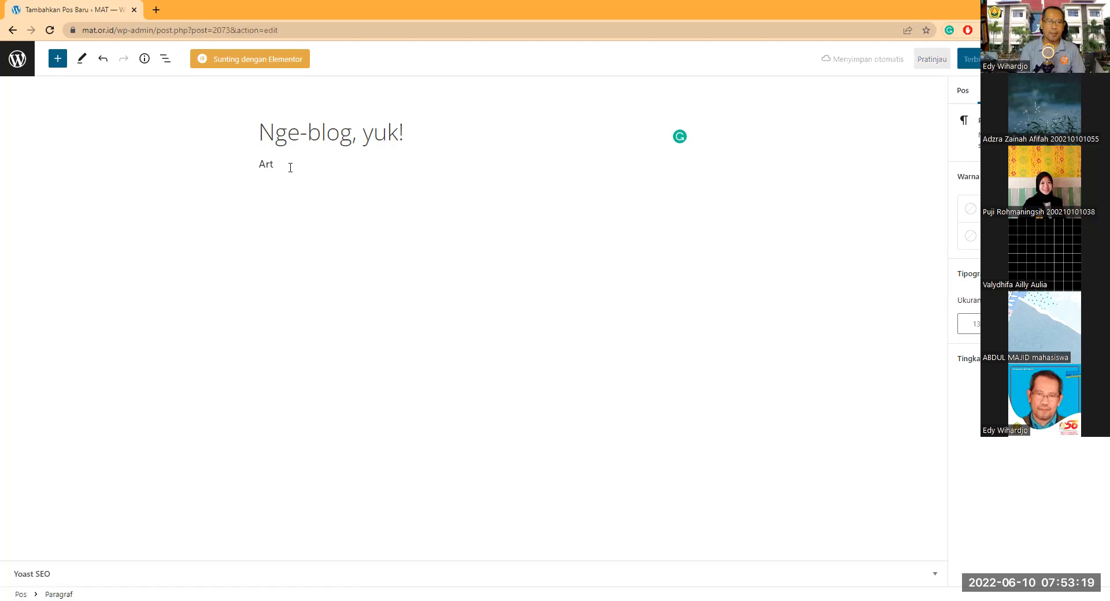
pyautogui.write('ikel ini')
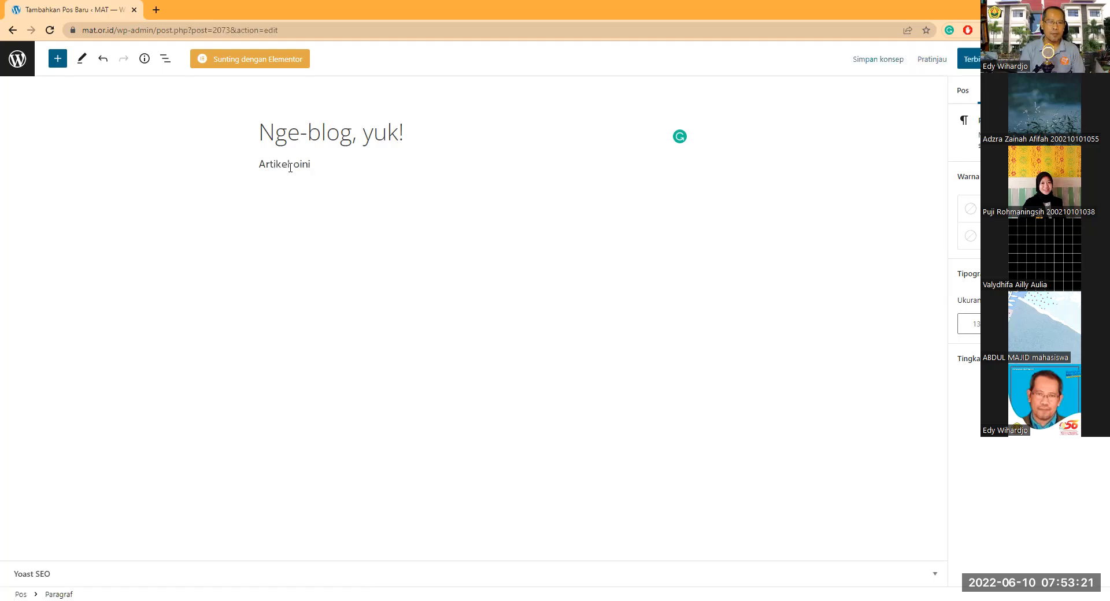
pyautogui.click(291, 165)
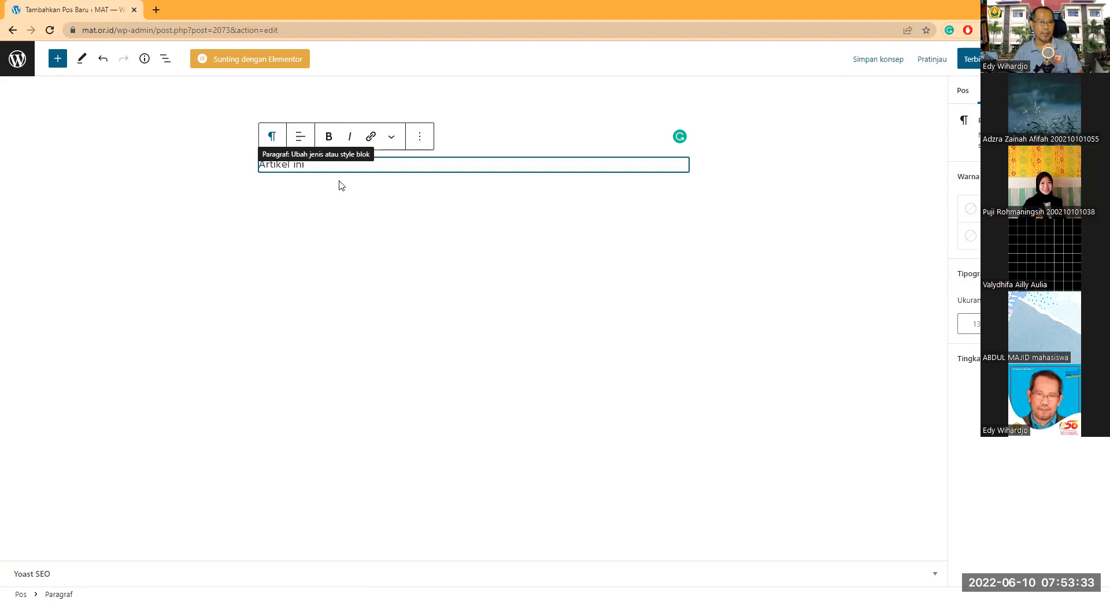
pyautogui.click(321, 162)
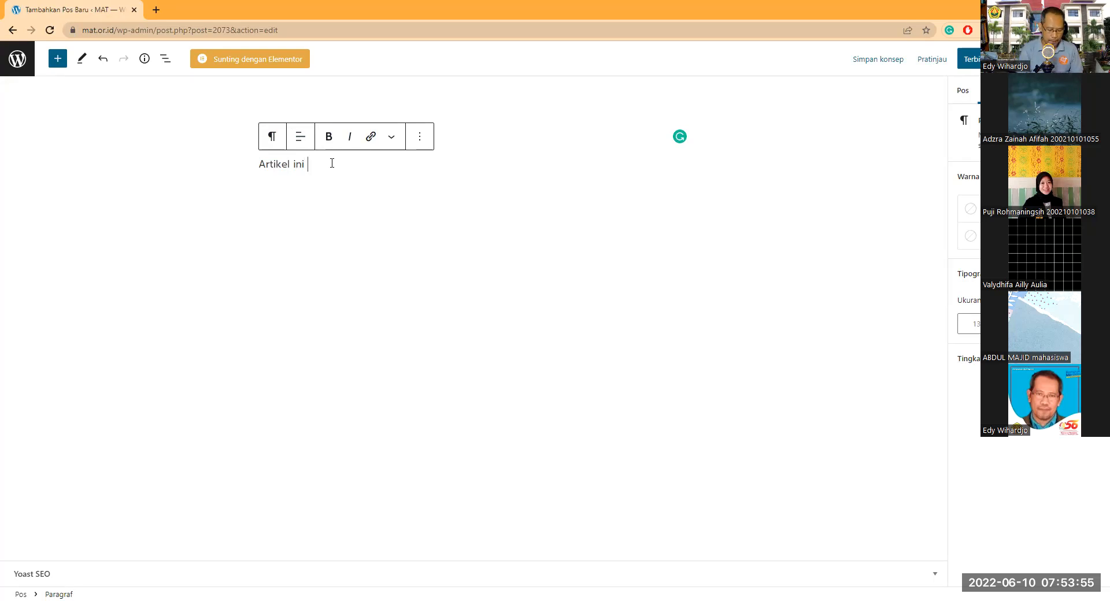
pyautogui.write('blgo')
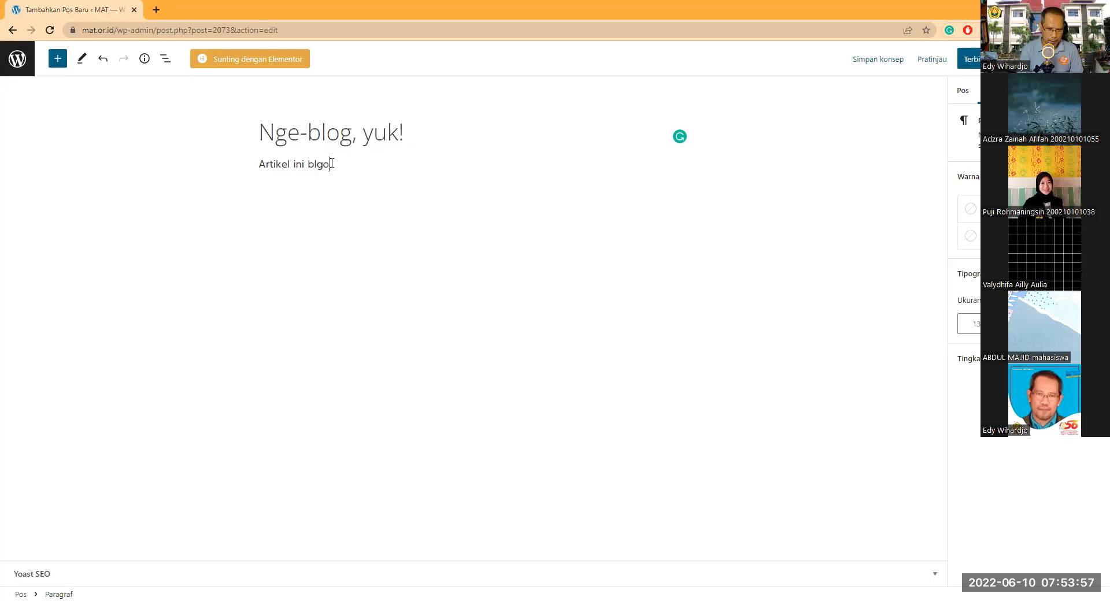
pyautogui.press('BackSpace')
pyautogui.press('BackSpace')
pyautogui.write('og')
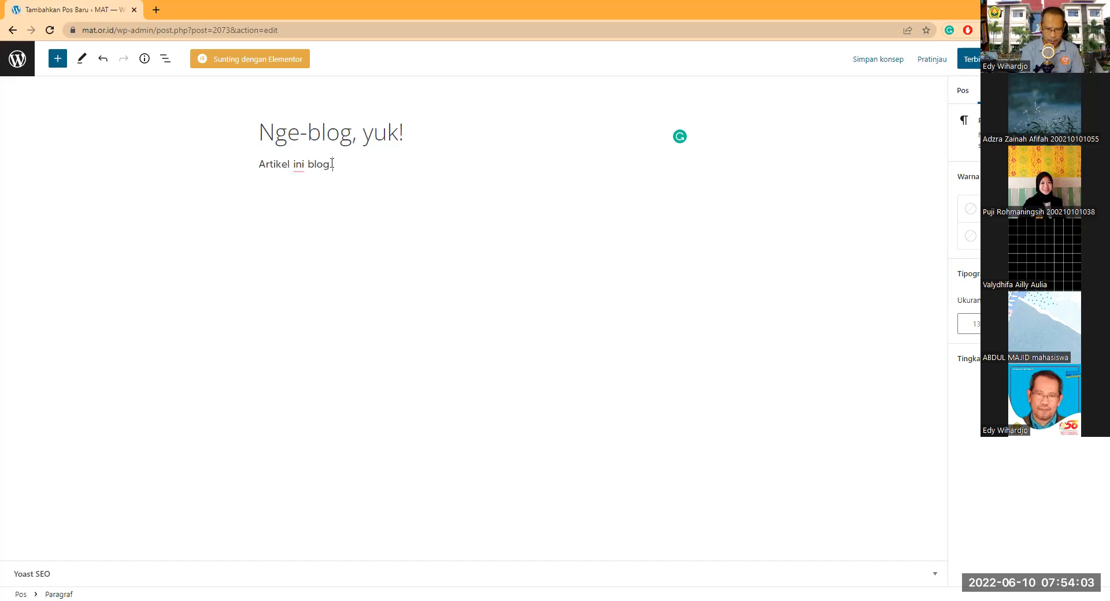
pyautogui.write('pembelajaran MAT')
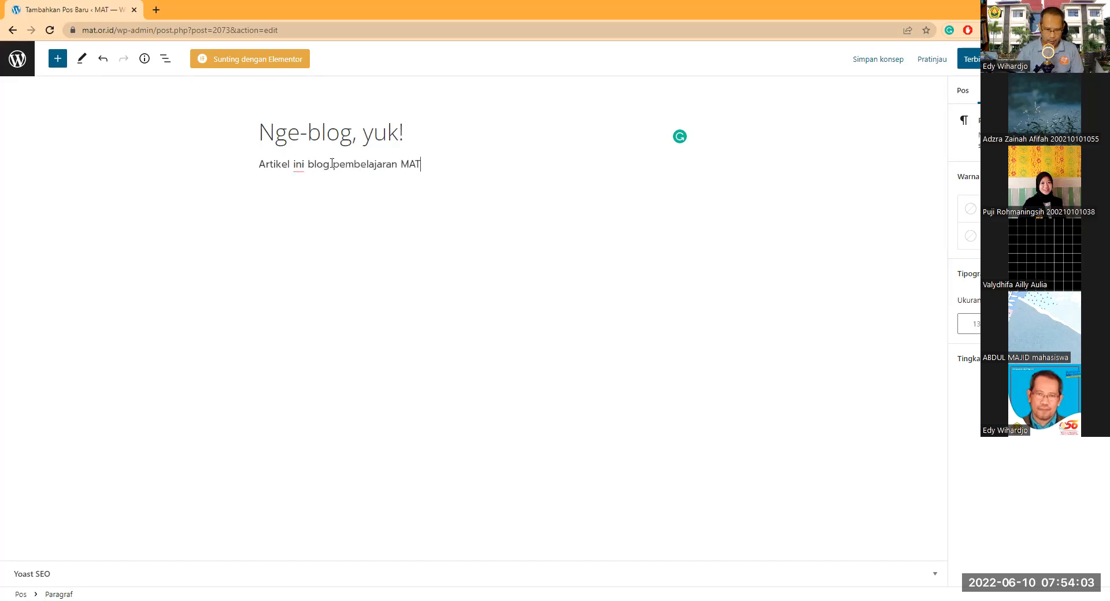
pyautogui.doubleClick(409, 164)
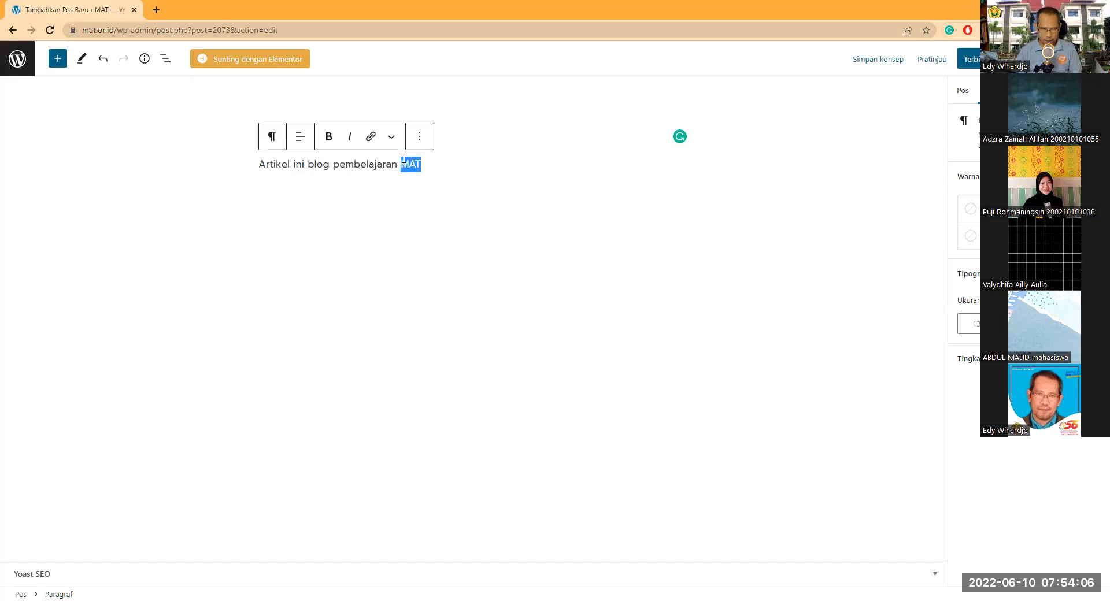
pyautogui.click(371, 139)
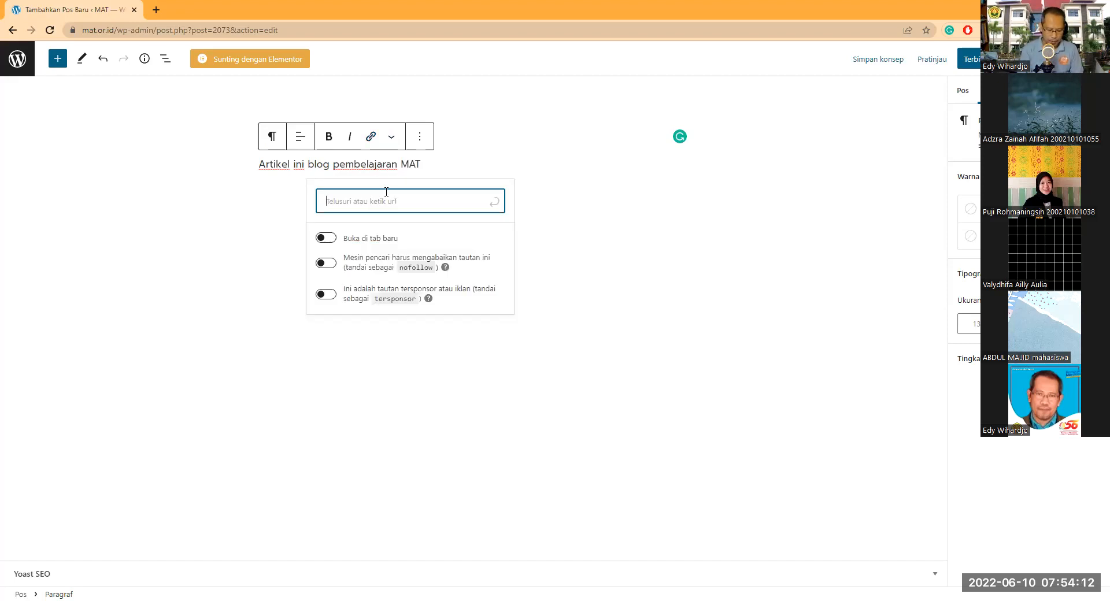
pyautogui.write('https:/')
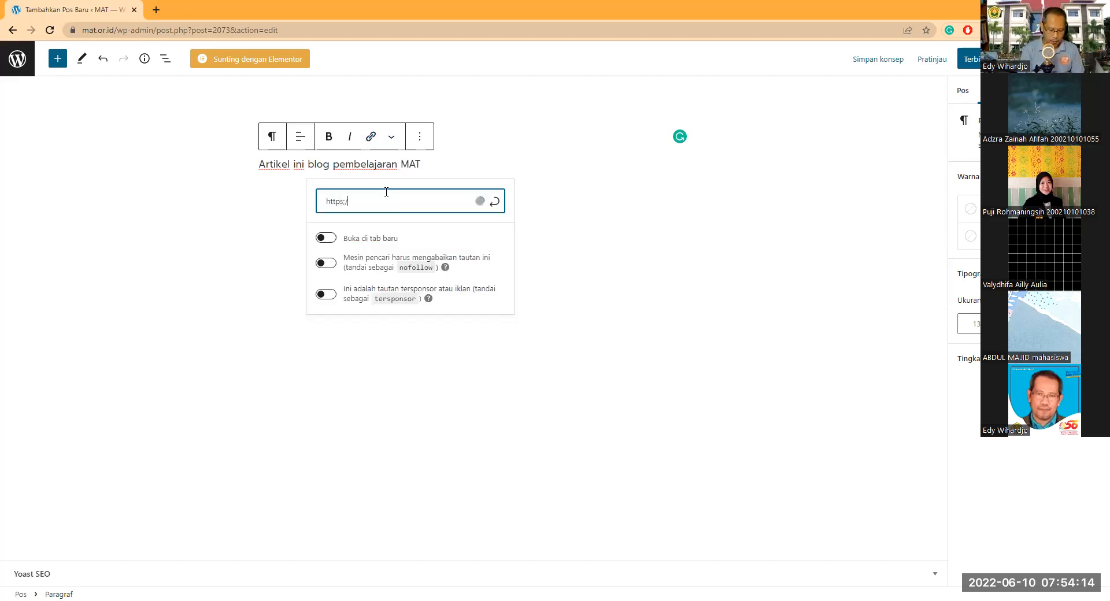
pyautogui.write('/mat.or.id')
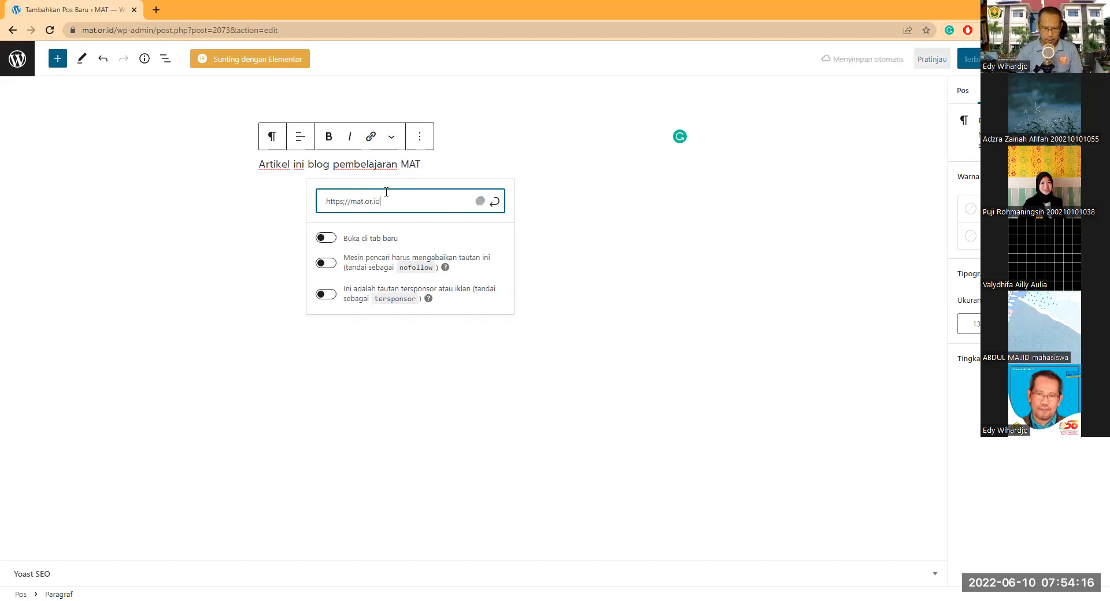
pyautogui.click(493, 201)
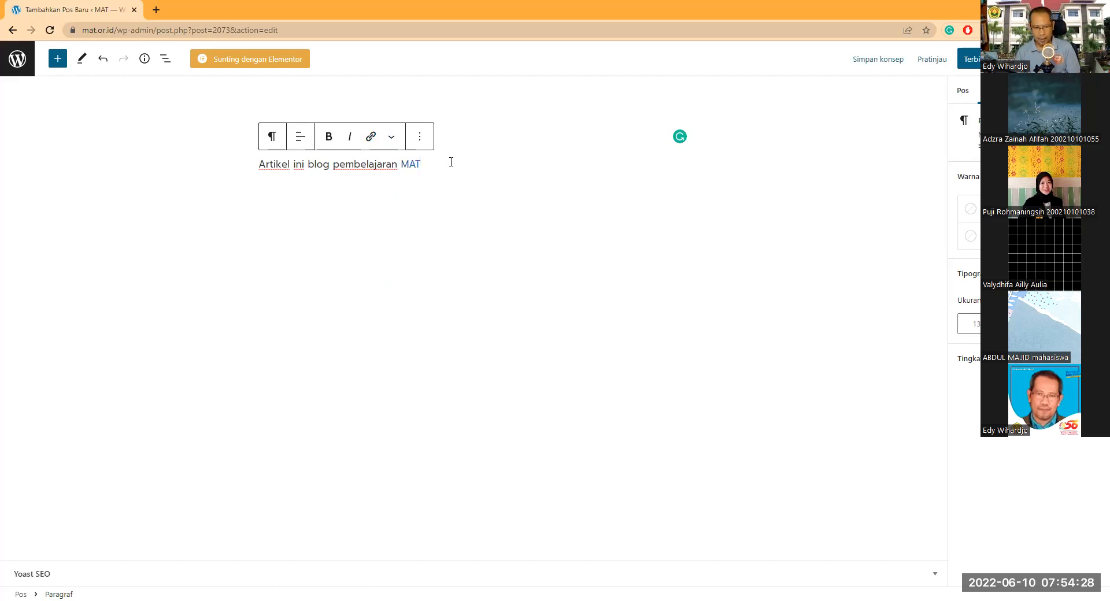
# Step: Start an empty block below the paragraph and browse the full block library, including the text, media, embed and Jetpack blocks
pyautogui.press('Return')
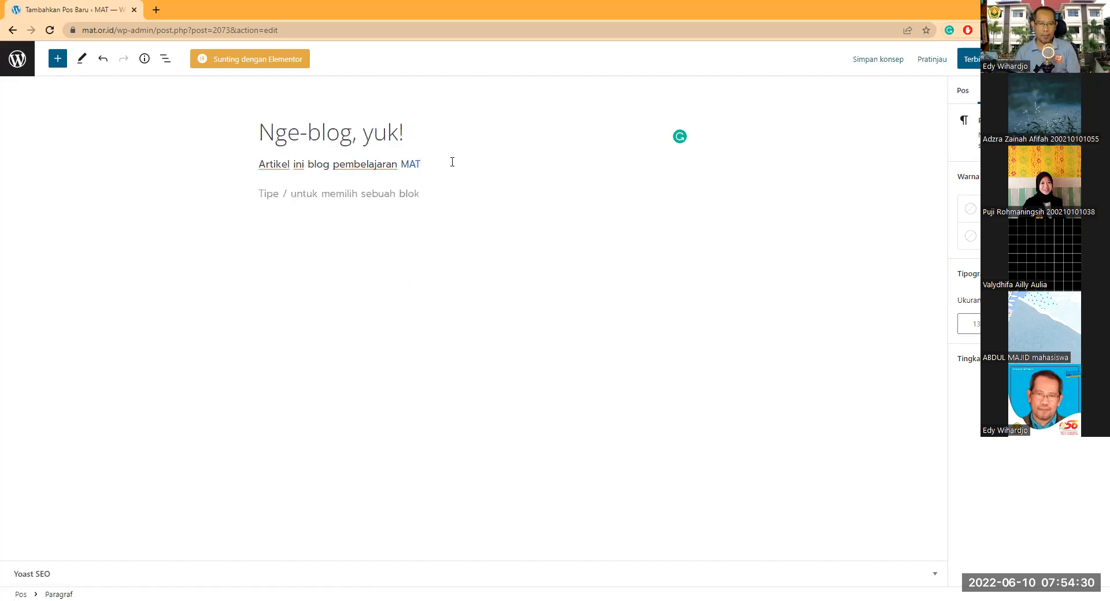
pyautogui.moveTo(681, 196)
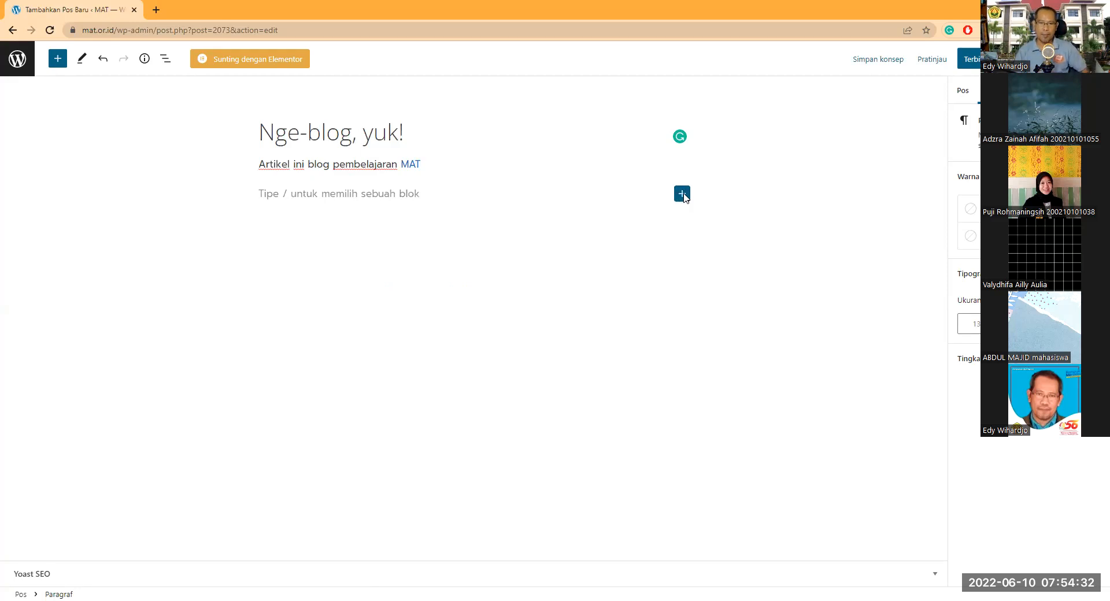
pyautogui.click(683, 196)
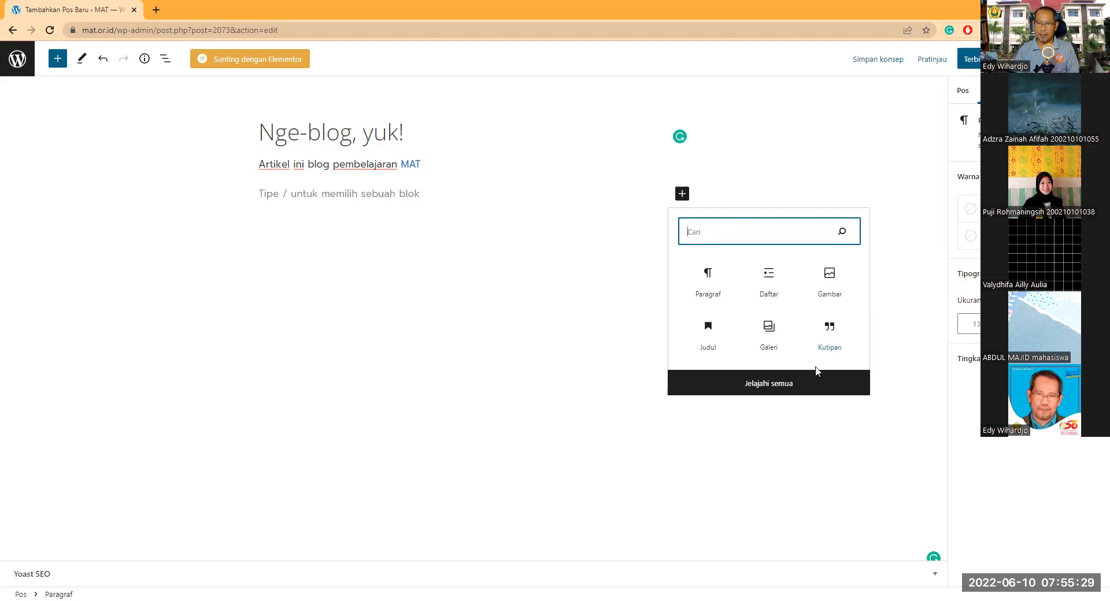
pyautogui.click(773, 390)
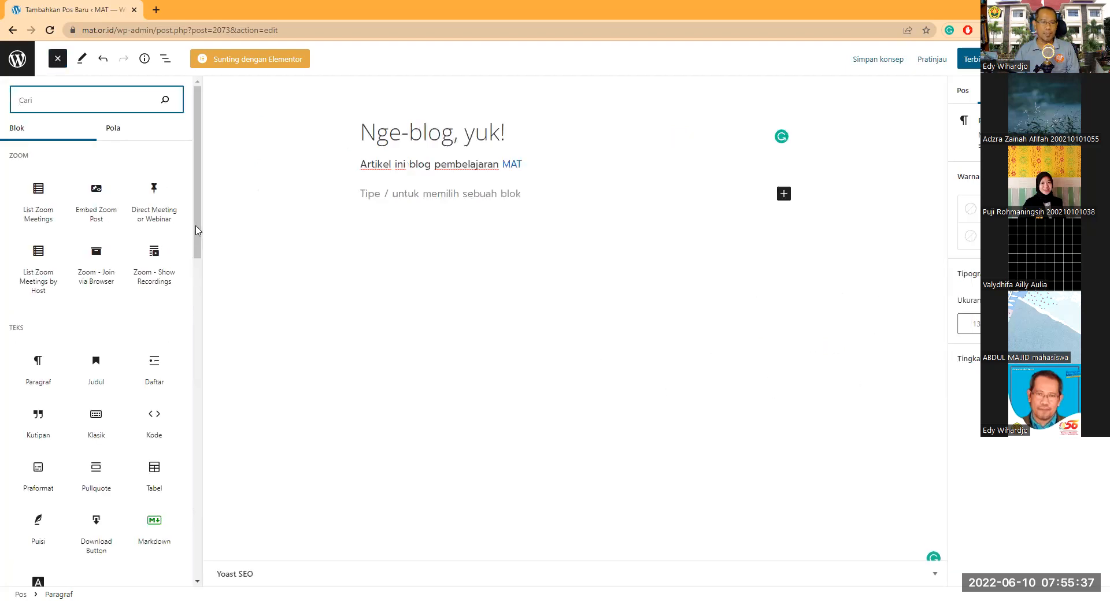
pyautogui.scroll(-5, 199, 222)
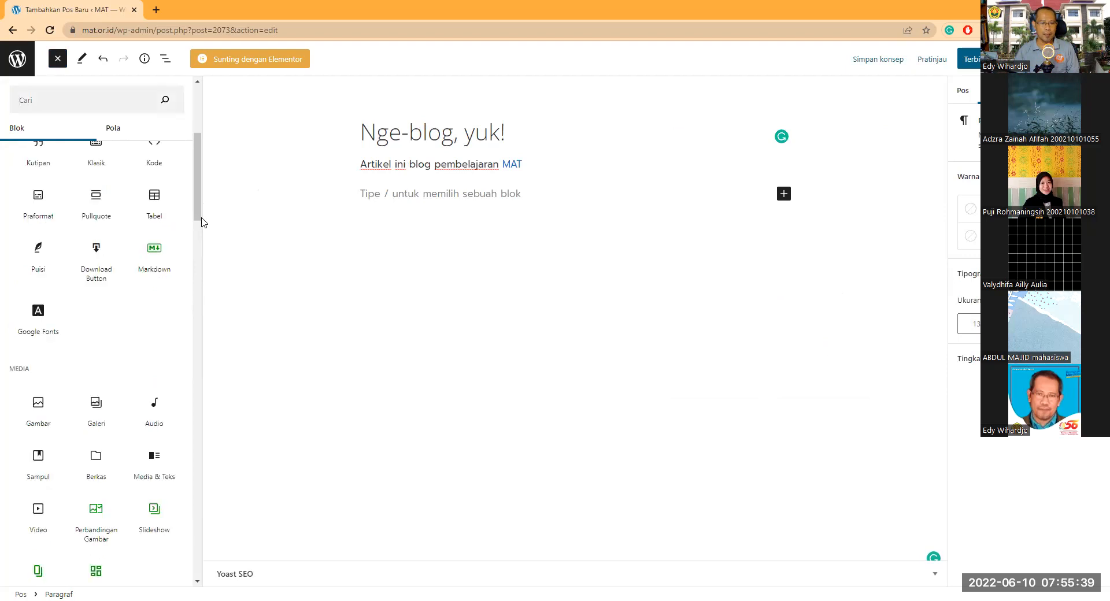
pyautogui.scroll(-3, 202, 222)
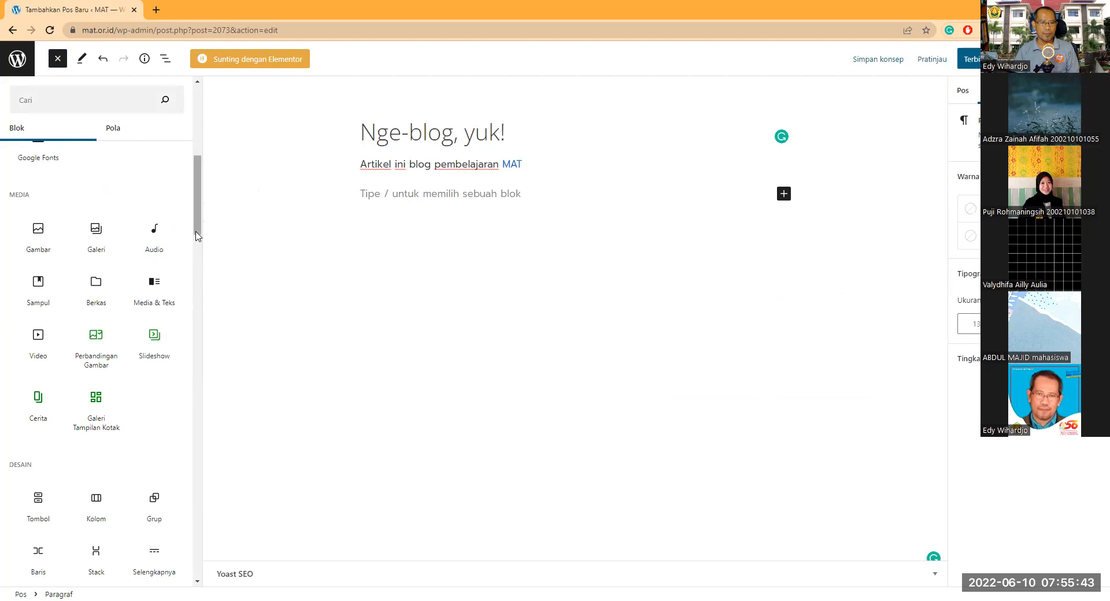
pyautogui.scroll(-3, 199, 222)
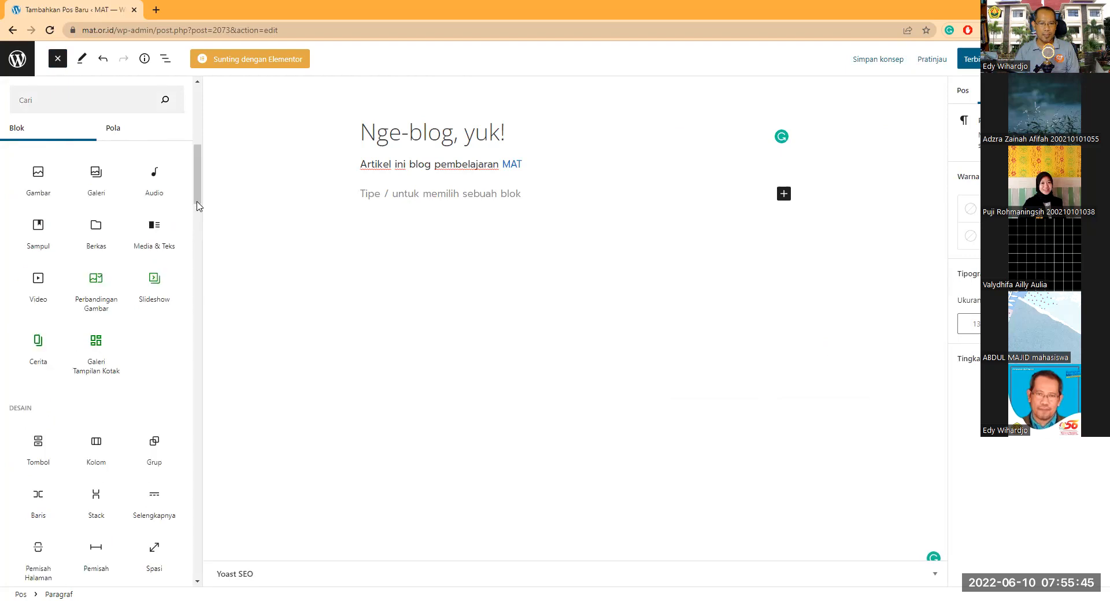
pyautogui.scroll(-10, 200, 231)
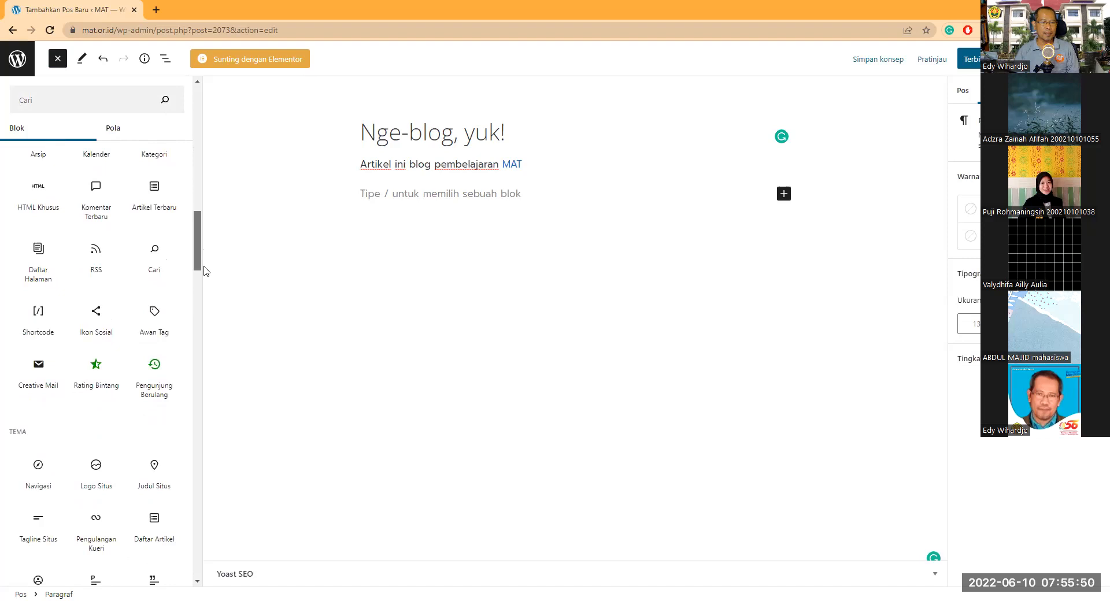
pyautogui.scroll(-5, 203, 269)
pyautogui.scroll(-5, 203, 298)
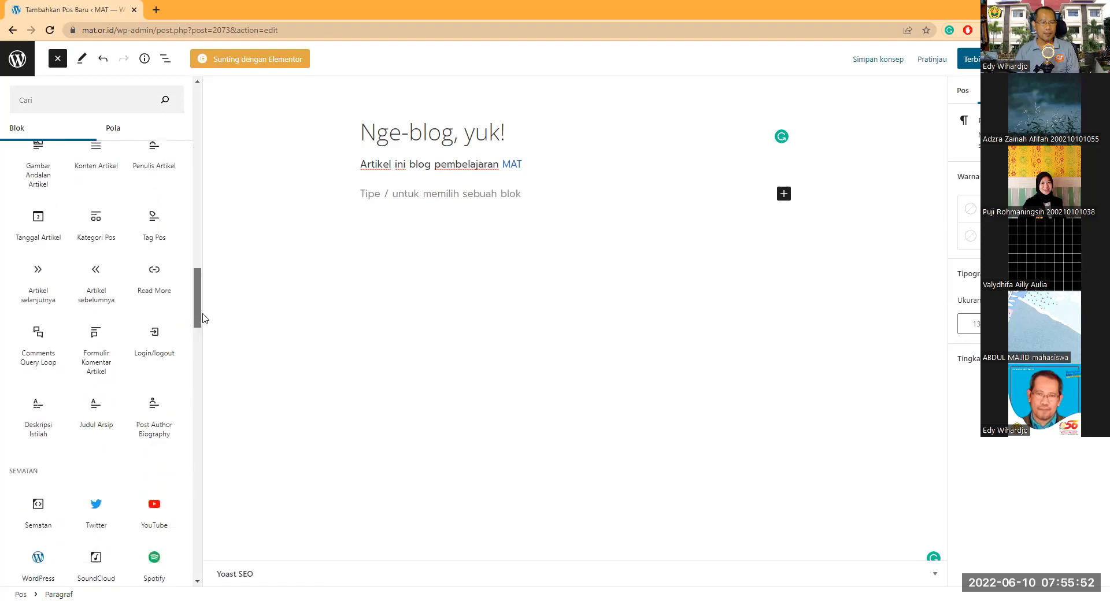
pyautogui.scroll(-5, 201, 355)
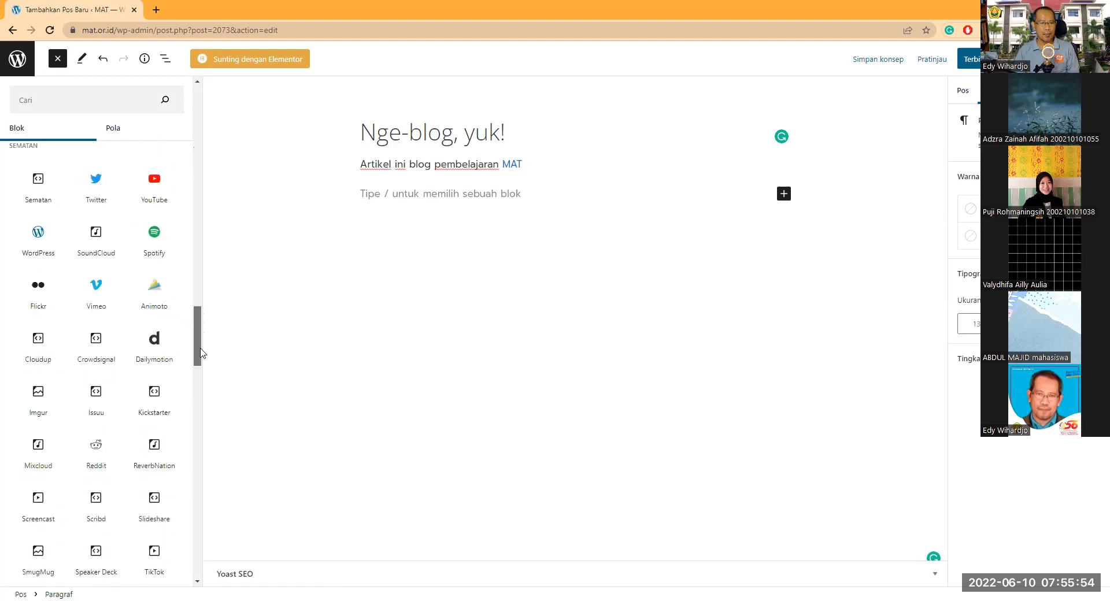
pyautogui.moveTo(153, 183)
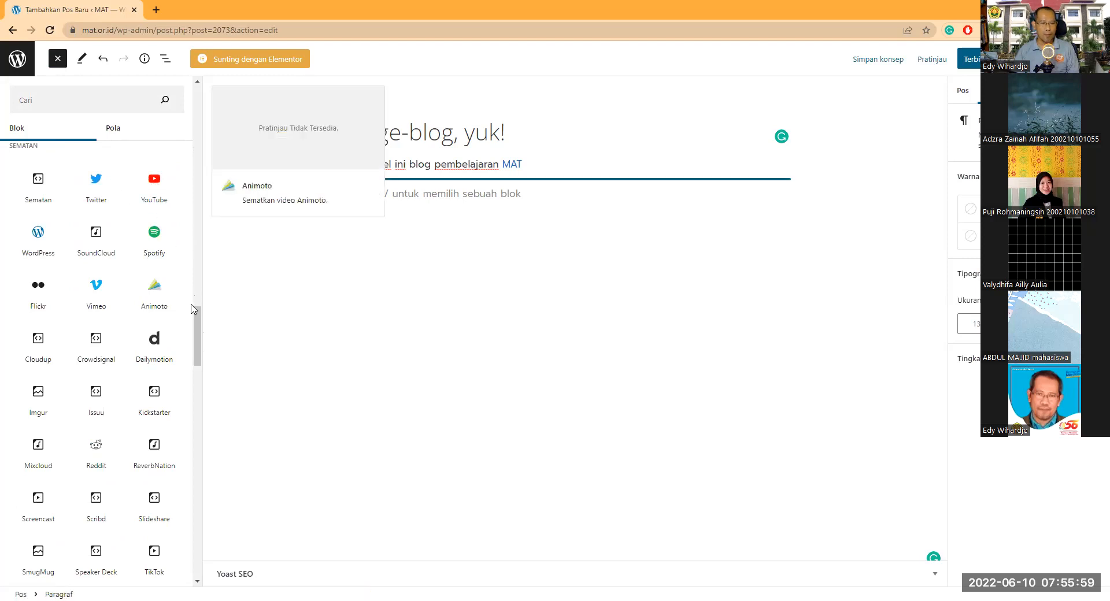
pyautogui.moveTo(199, 329); pyautogui.dragTo(200, 467)
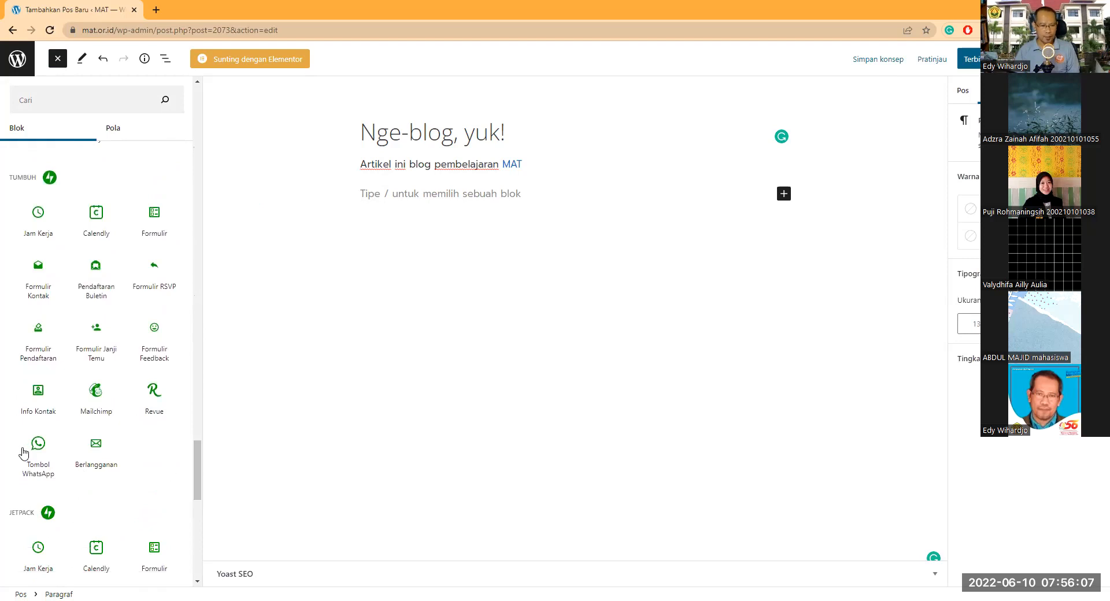
pyautogui.moveTo(39, 449)
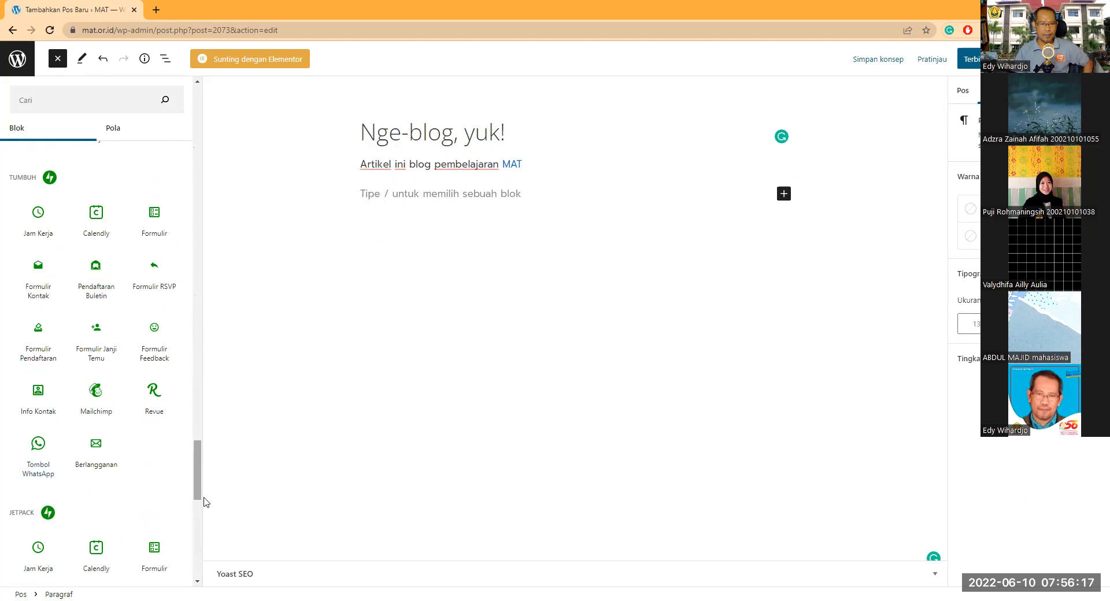
pyautogui.scroll(-4, 205, 522)
pyautogui.moveTo(202, 532); pyautogui.dragTo(219, 104)
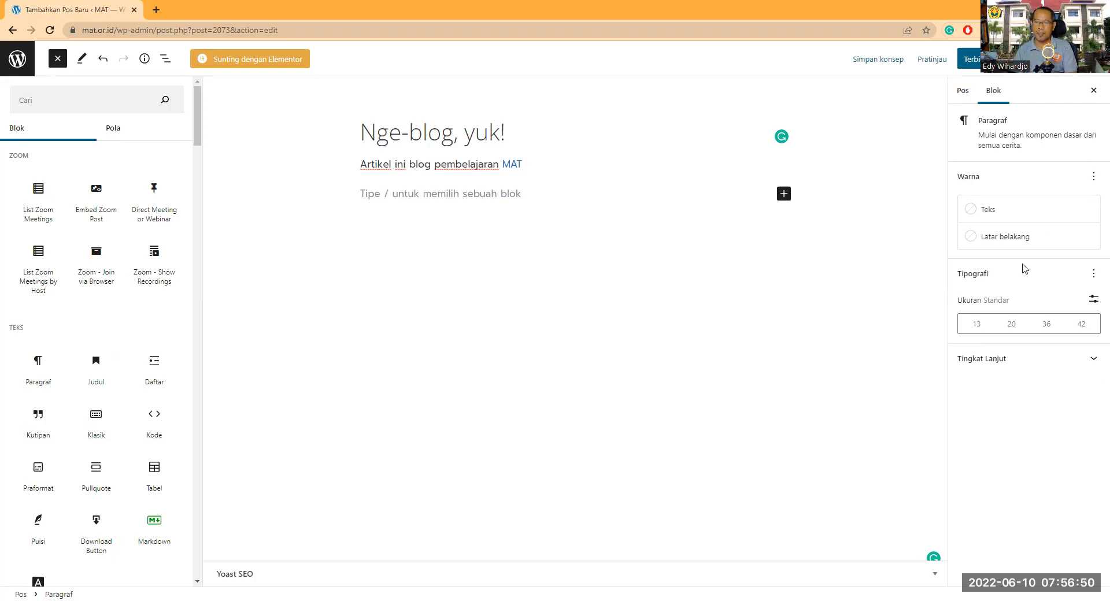
# Step: Add the tag "blog" in the post's settings
pyautogui.click(962, 94)
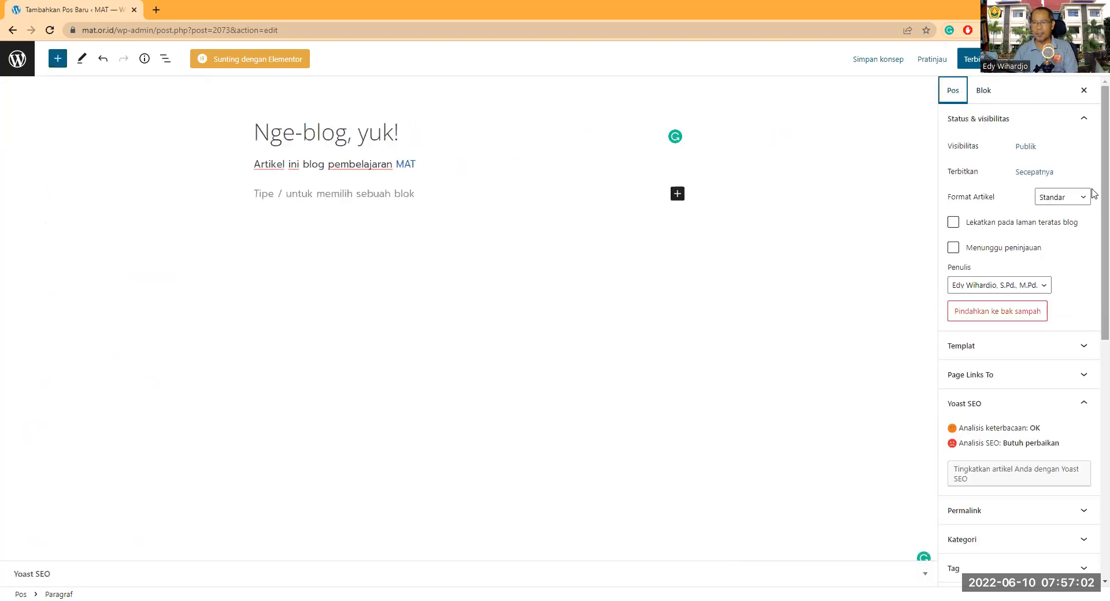
pyautogui.scroll(-3, 1093, 208)
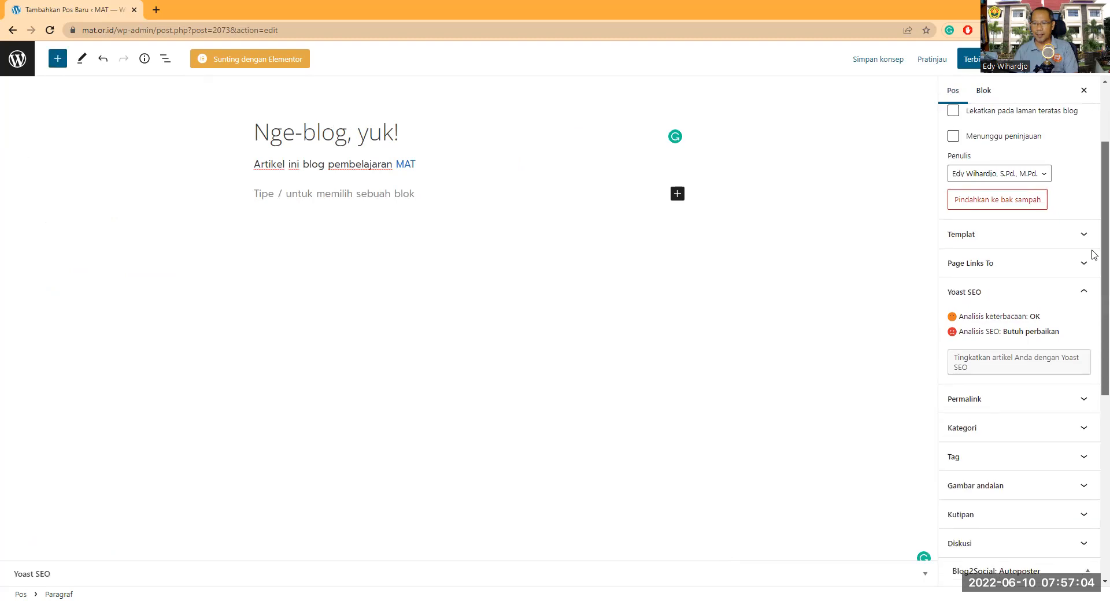
pyautogui.scroll(-2, 1093, 312)
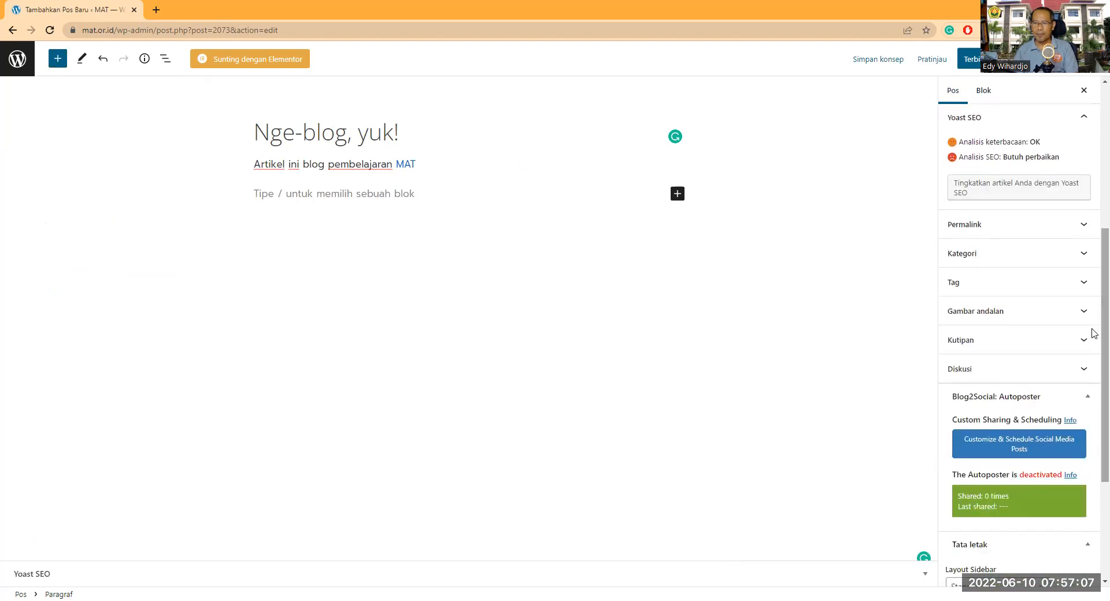
pyautogui.click(1085, 284)
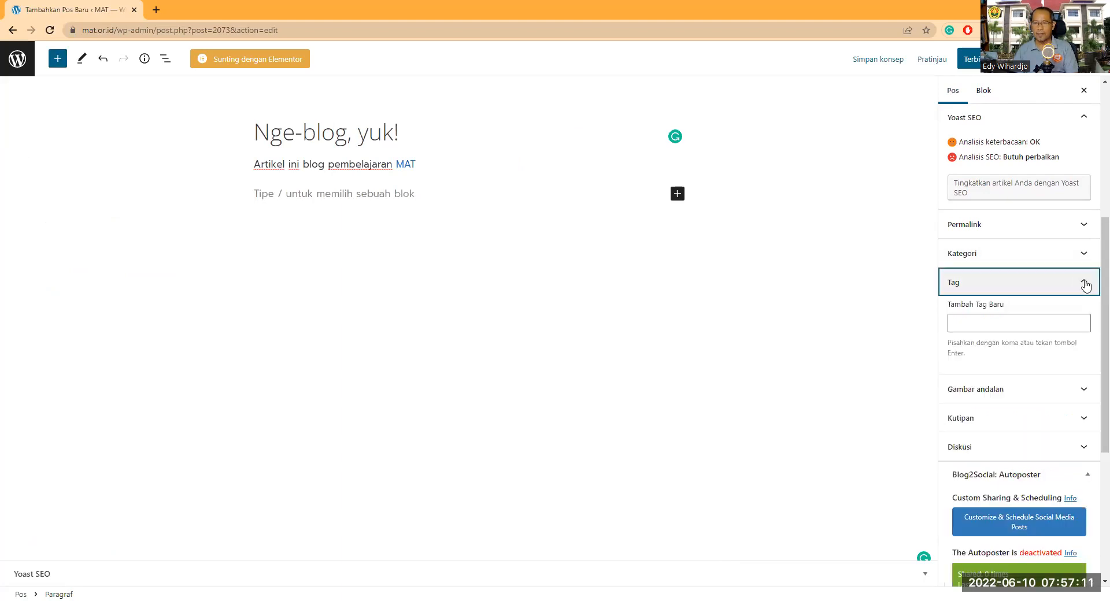
pyautogui.click(1006, 321)
pyautogui.write('blog')
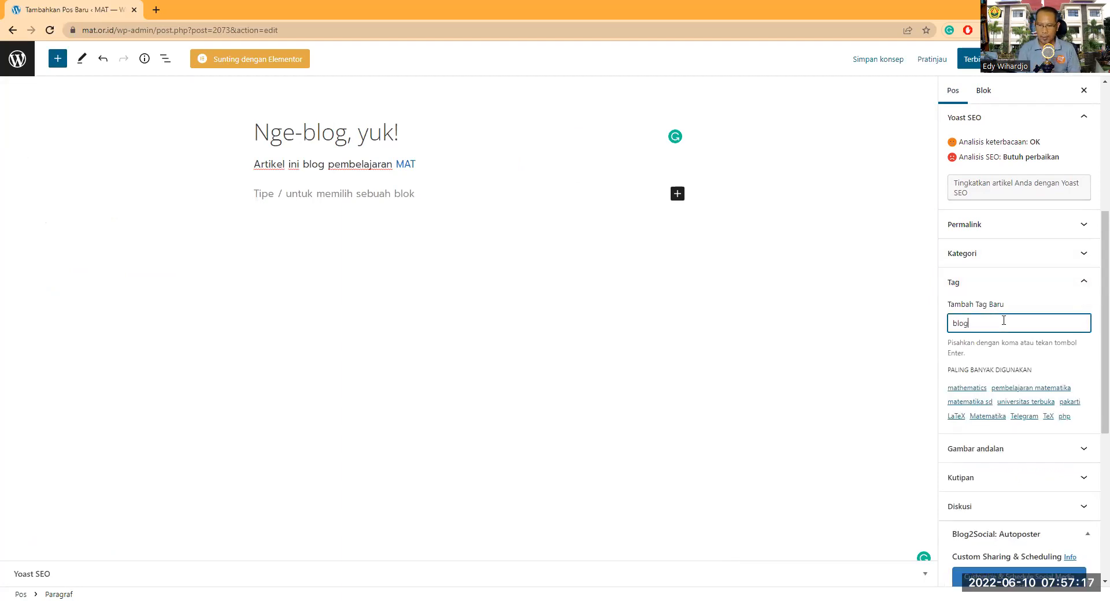
pyautogui.press('Return')
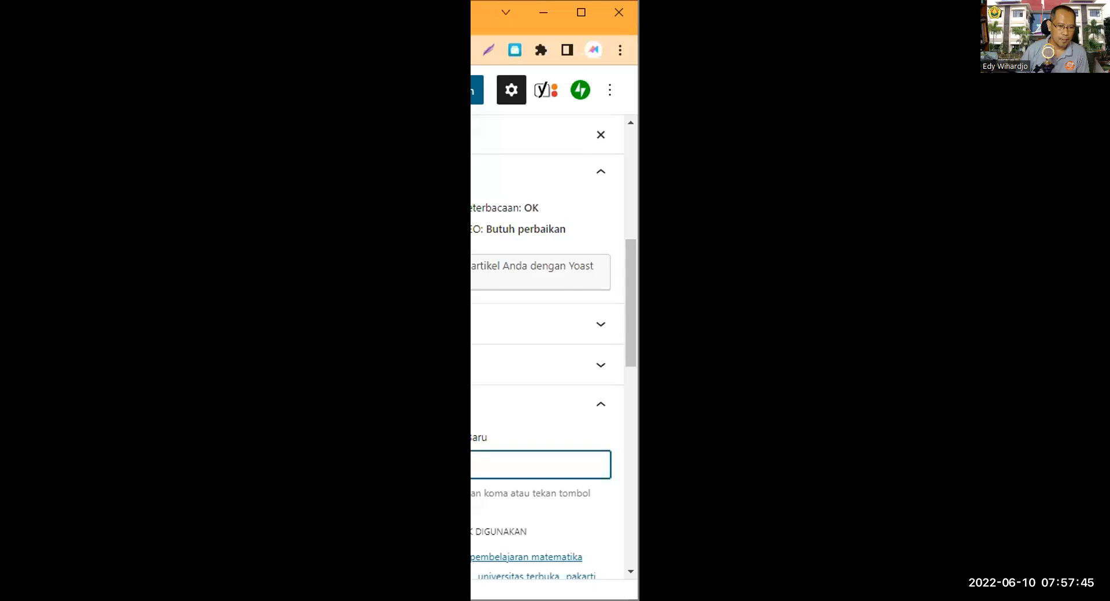
# Step: Look through the remaining post settings, from the featured image to the Blog2Social Autoposter and layout sections
pyautogui.doubleClick(487, 22)
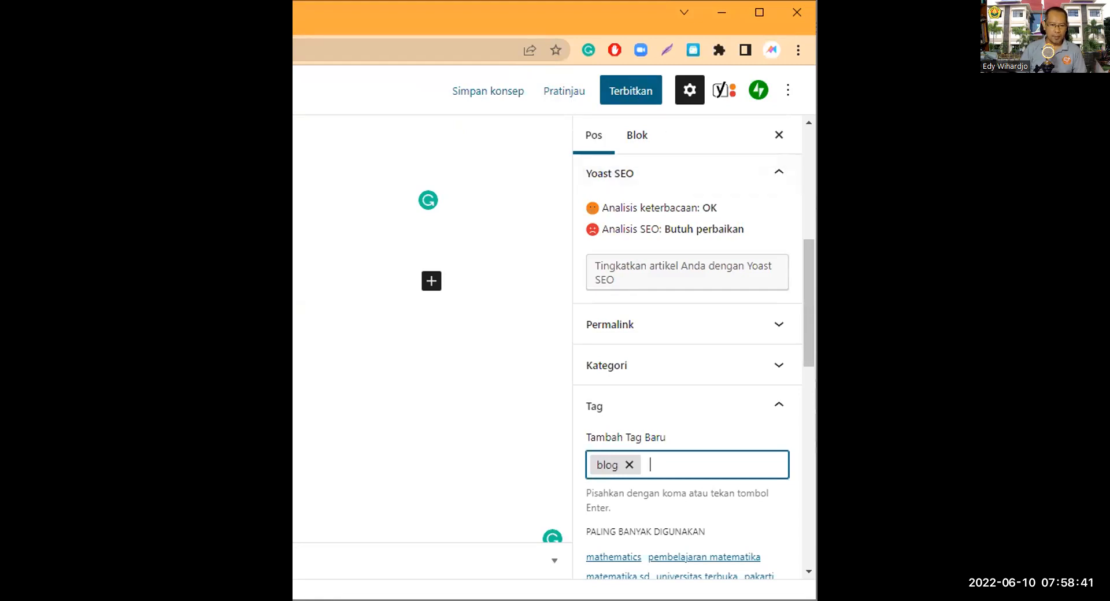
pyautogui.moveTo(811, 322); pyautogui.dragTo(811, 445)
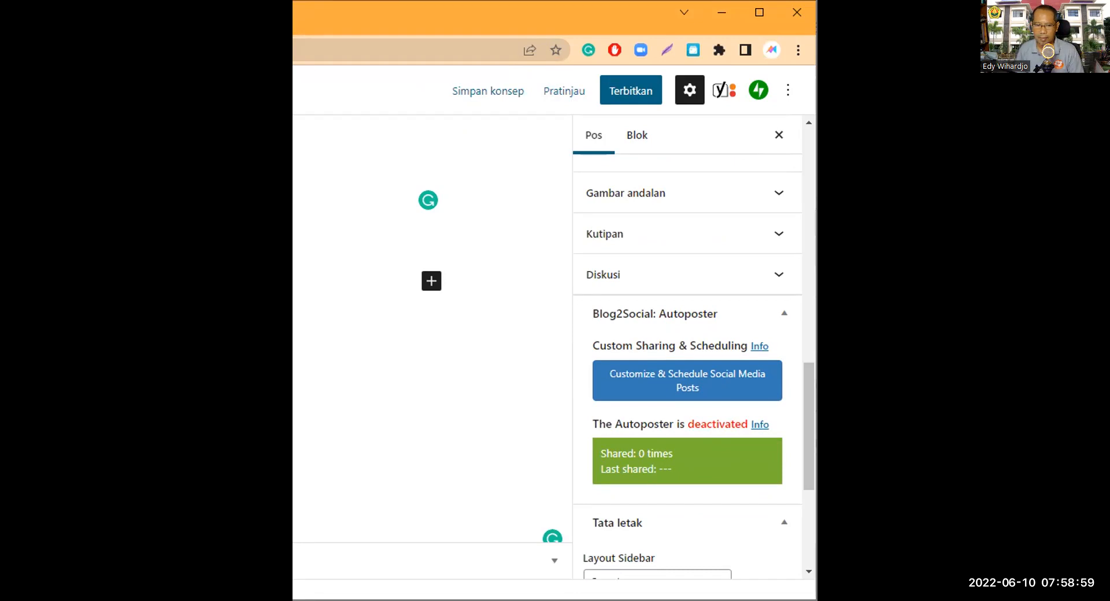
pyautogui.doubleClick(523, 21)
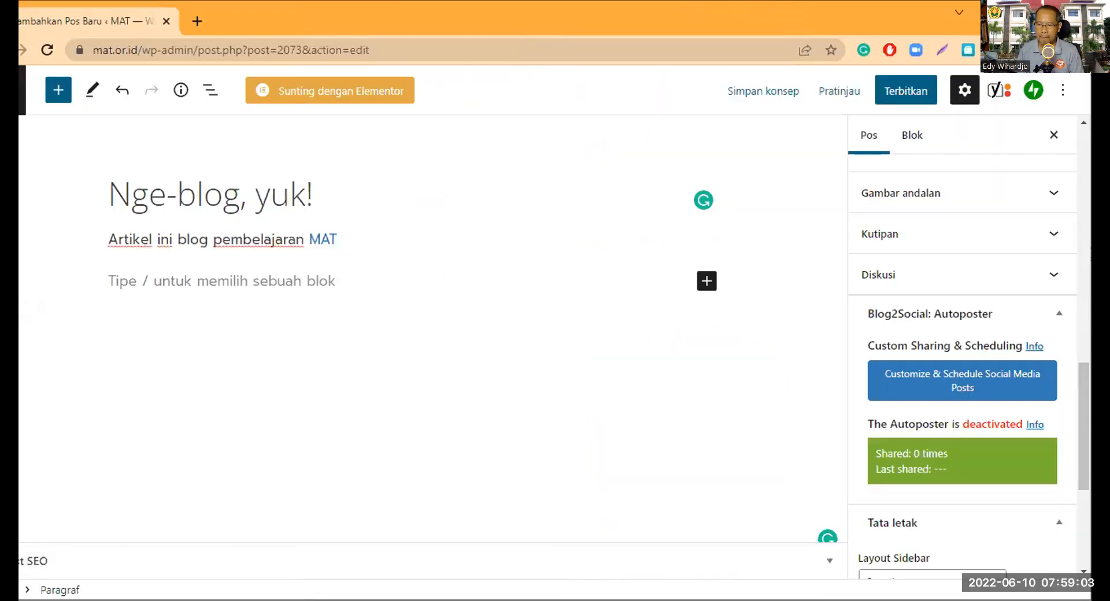